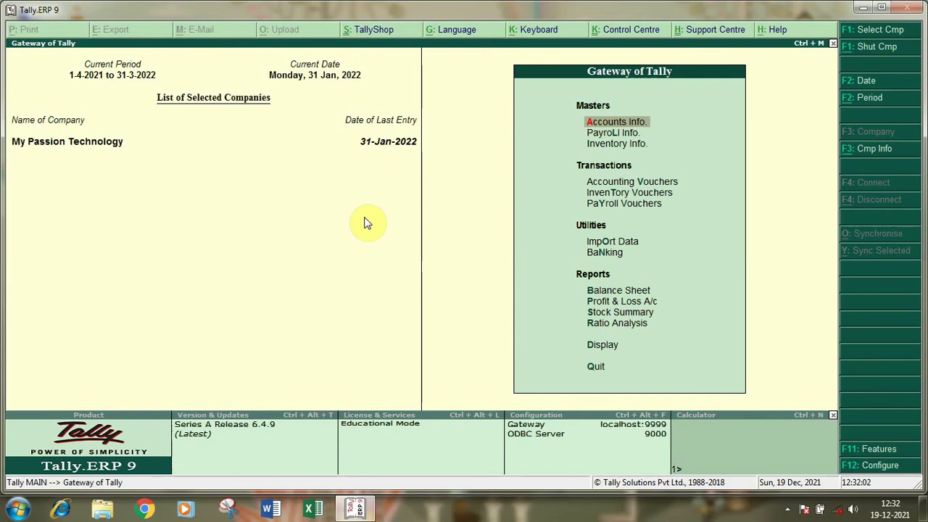
Create the company 'Payroll New' with state Manipur and accept the form.
key(alt+F3)
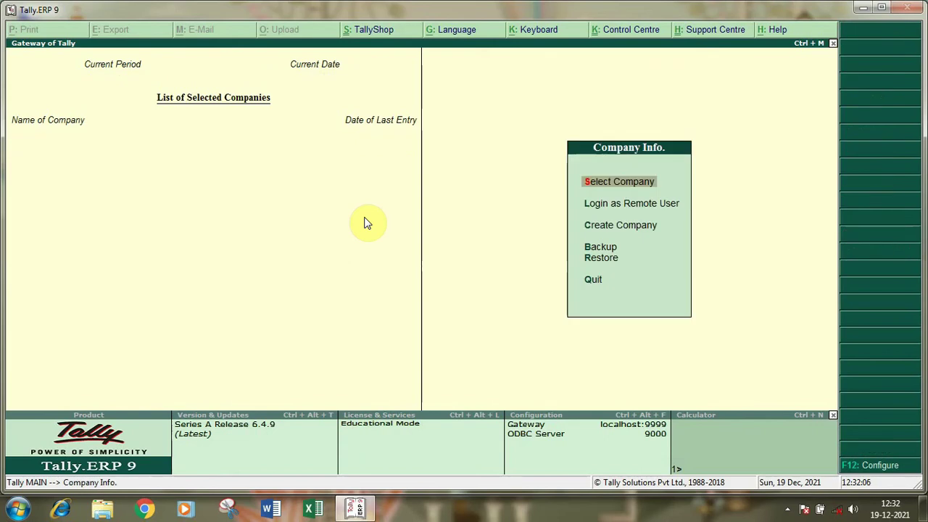
click(593, 224)
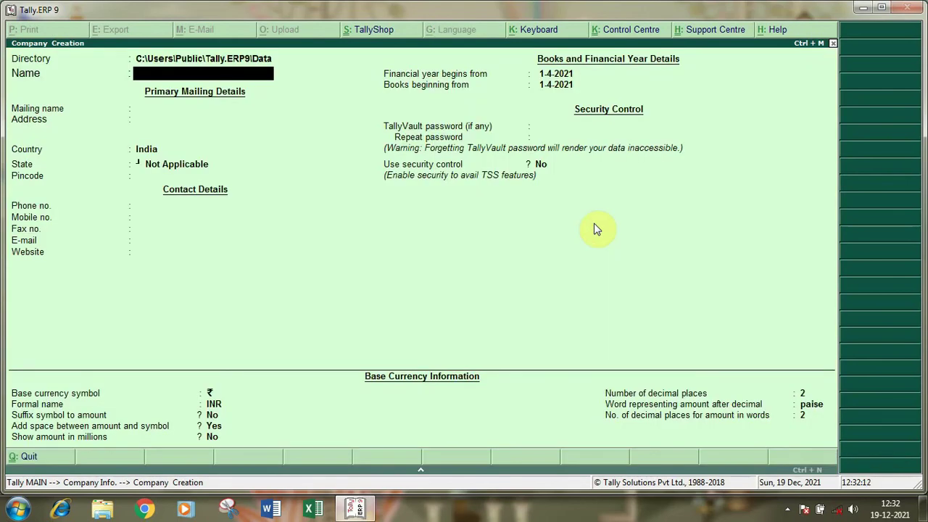
text(Payroll New)
key(Return)
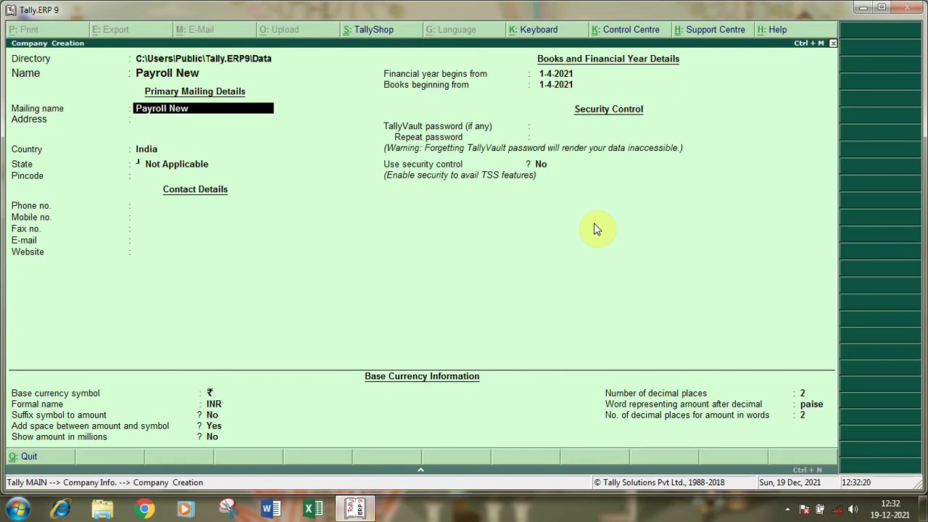
key(Return)
key(Return)
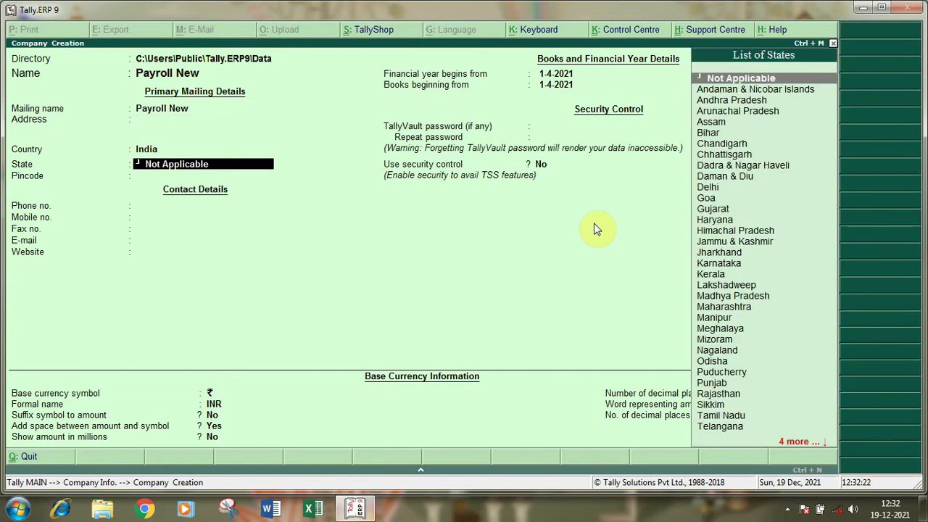
key(Down)
key(Down)
key(Down)
key(Down)
key(Down)
key(Down)
key(Down)
key(Down)
key(Down)
key(Down)
key(Down)
key(Down)
key(Down)
key(Down)
key(Down)
key(Down)
key(Down)
key(Down)
key(Down)
key(Down)
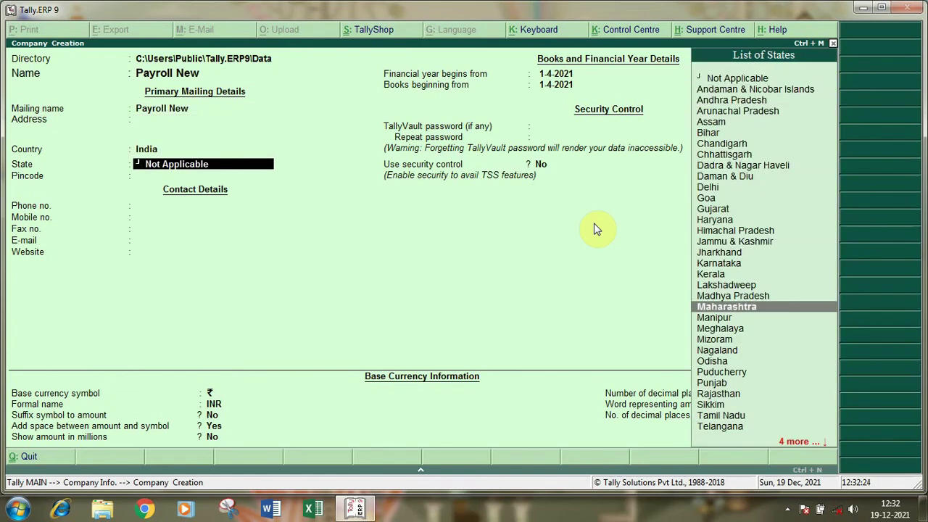
key(Down)
key(Return)
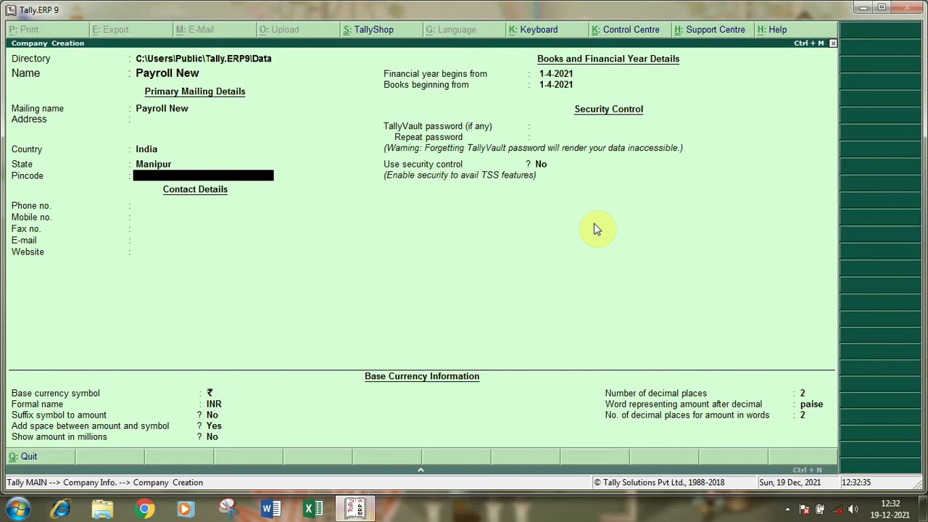
key(ctrl+a)
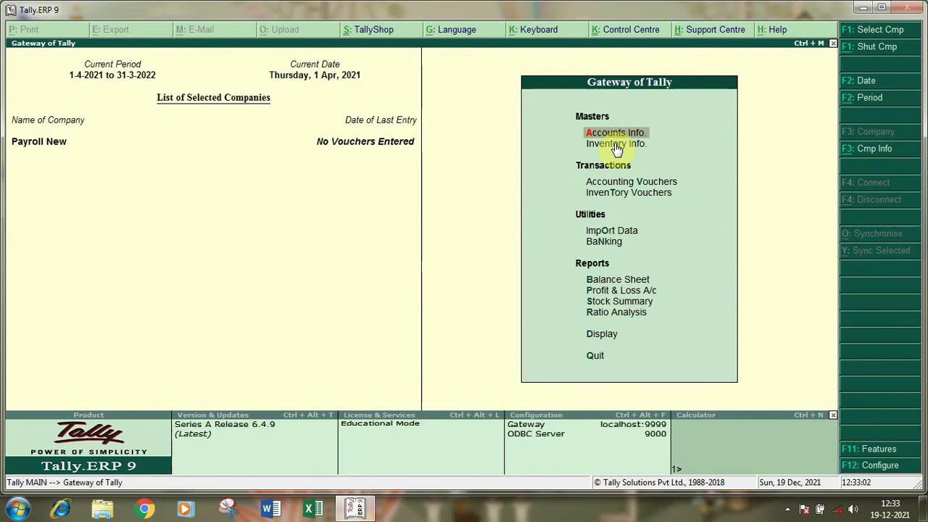
Set Maintain payroll to Yes in Accounting Features, accept, and return to Gateway.
key(F11)
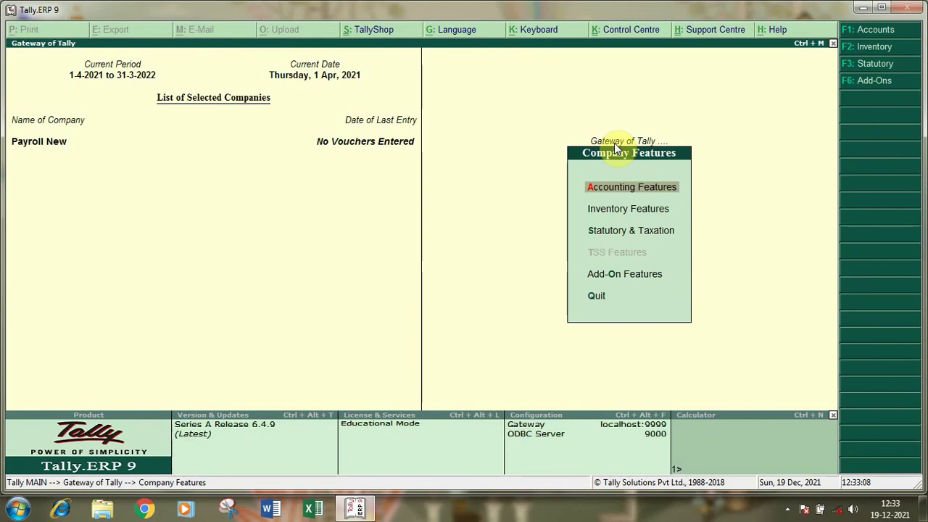
key(Return)
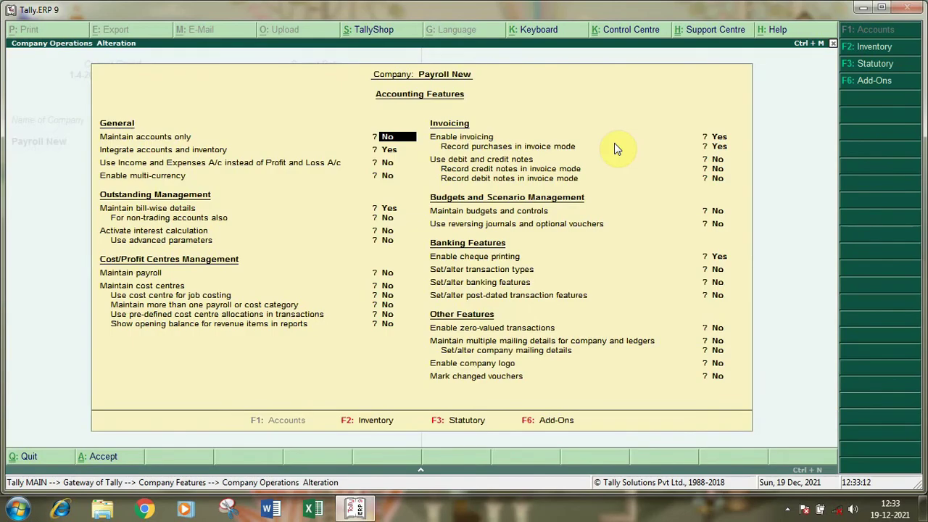
key(Return)
key(Return)
key(Return)
key(Return)
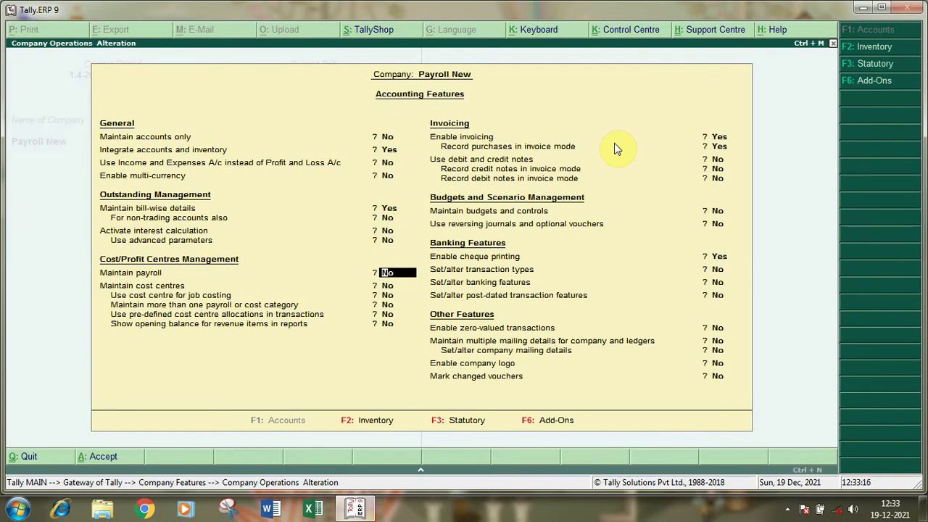
text(y)
key(Return)
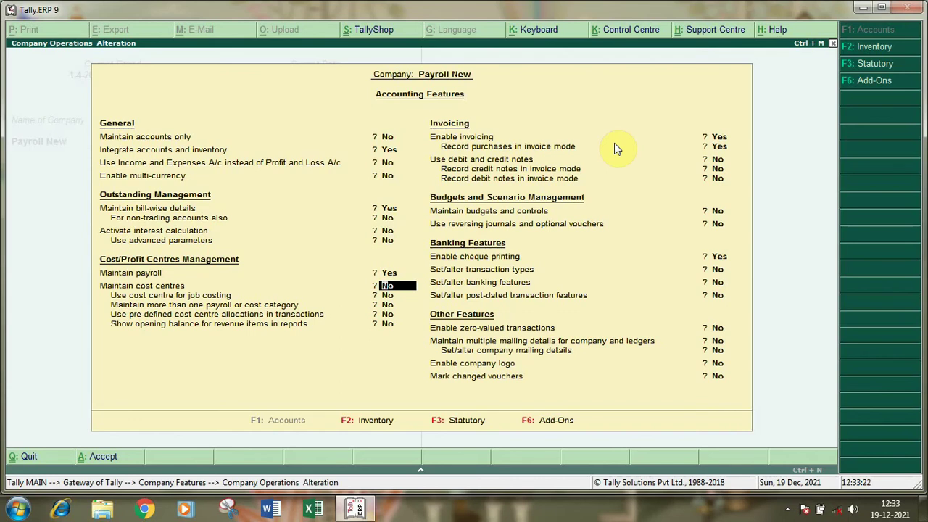
key(ctrl+a)
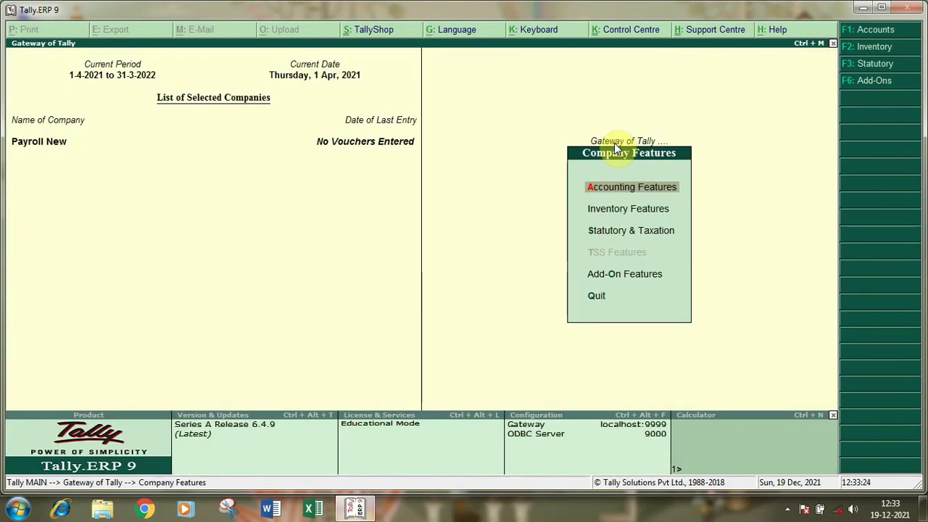
key(Escape)
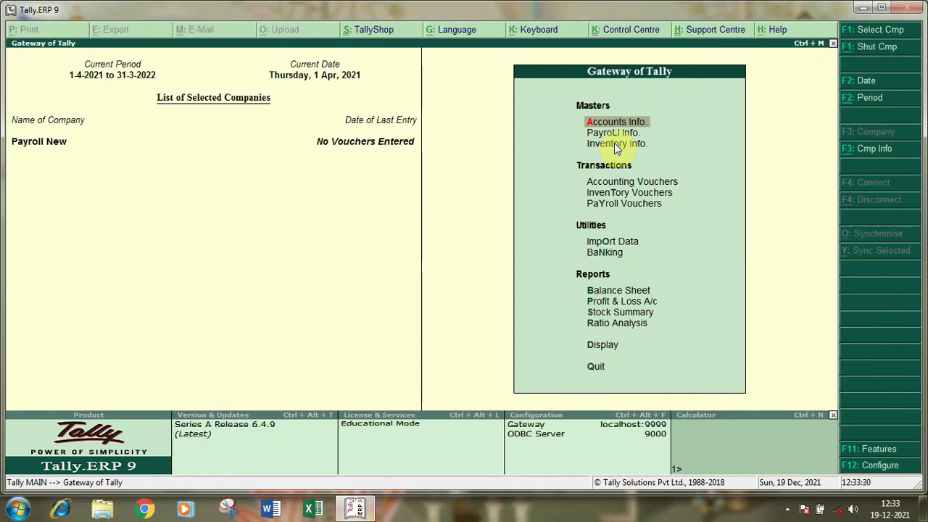
Create the employee group 'Manager' under Primary, then quit back to Payroll Info.
key(Down)
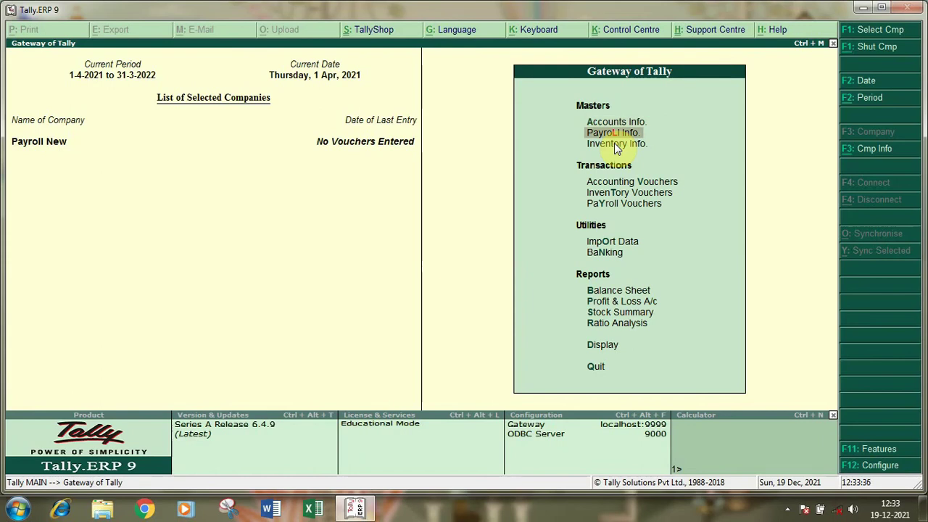
key(Return)
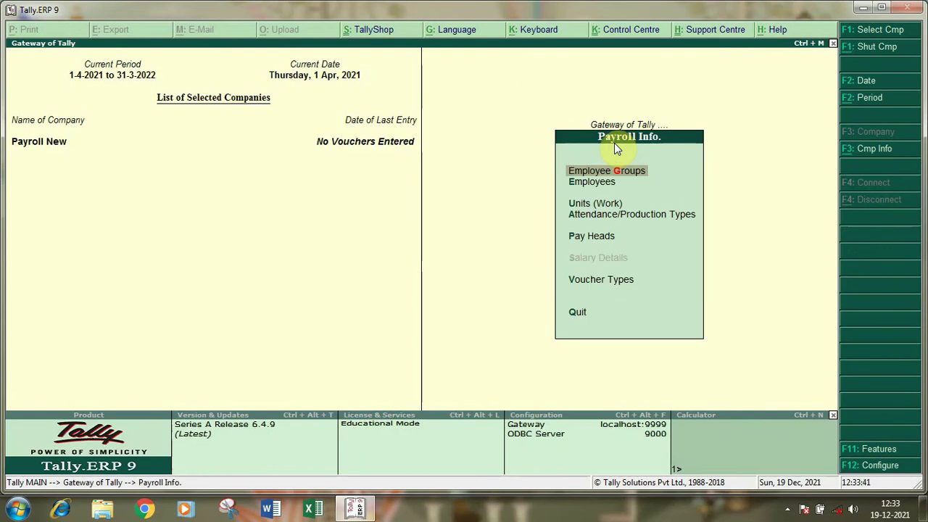
key(Return)
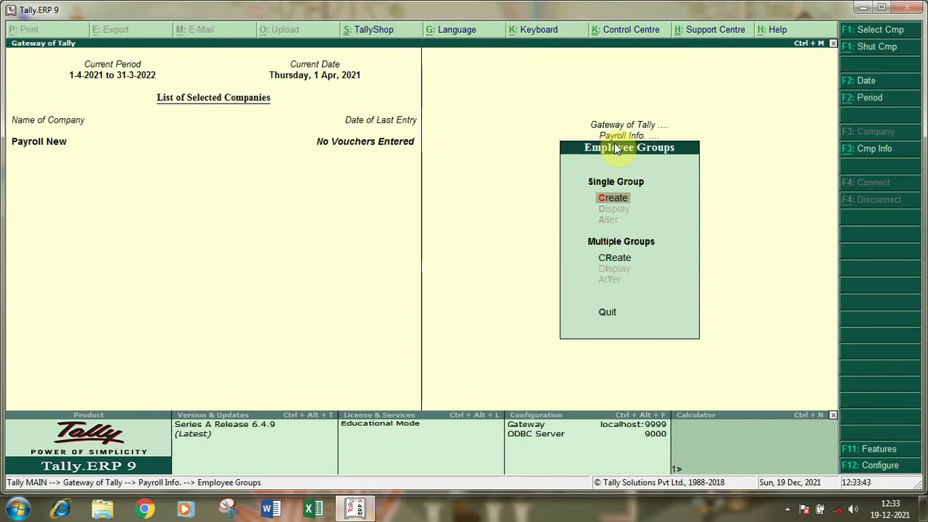
key(Return)
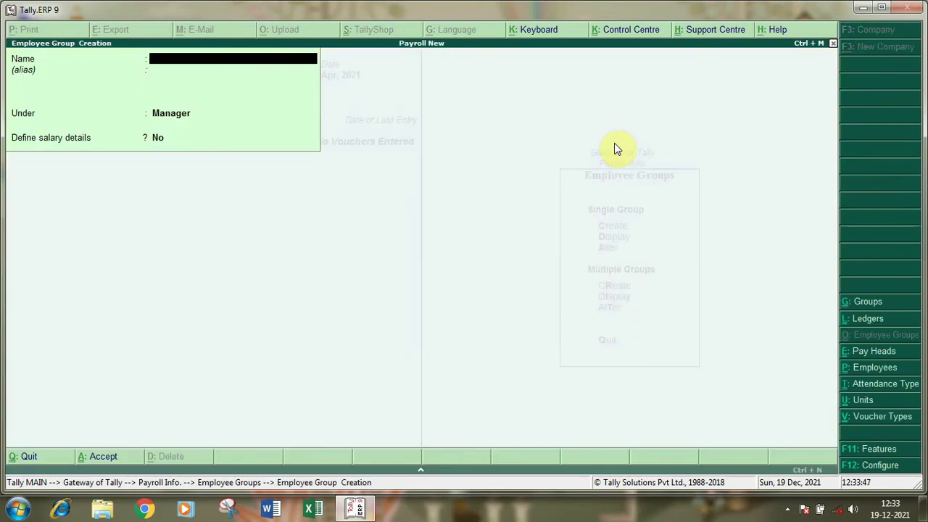
text(Manager)
key(Return)
key(Return)
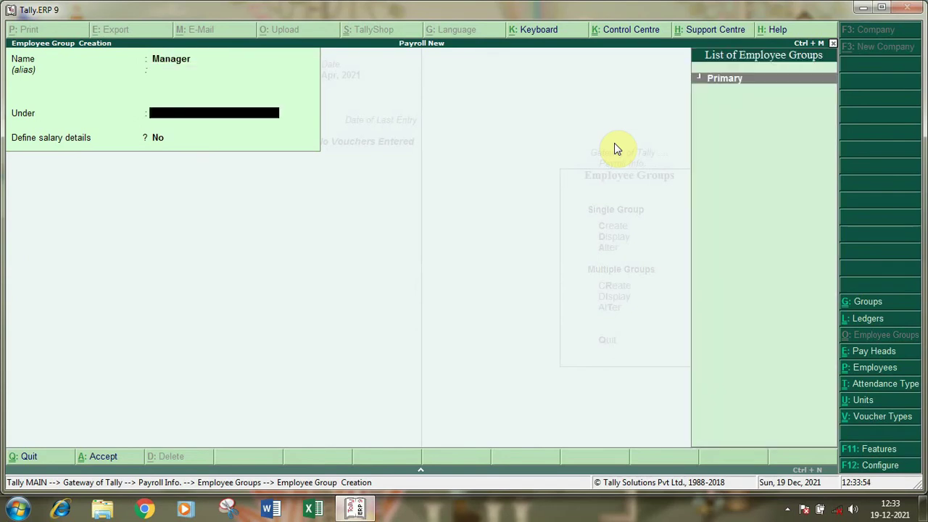
key(Return)
key(Return)
key(Return)
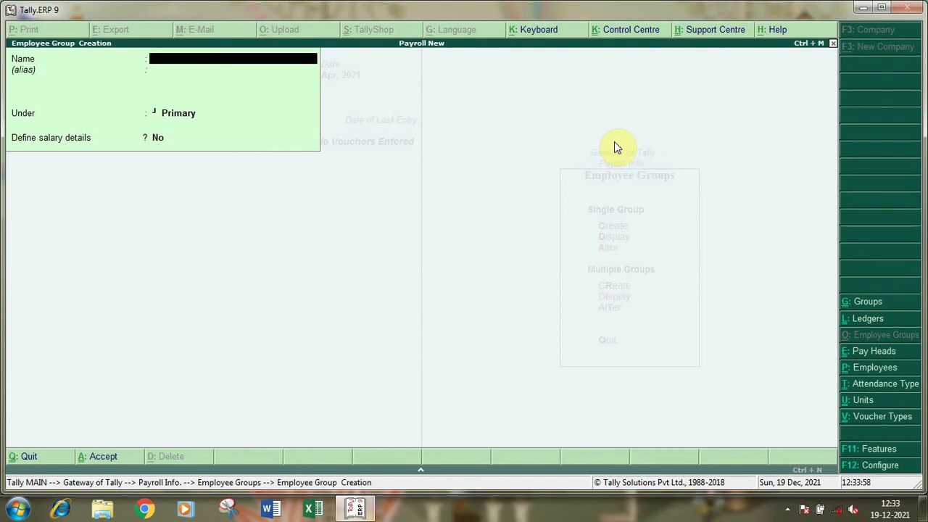
key(Escape)
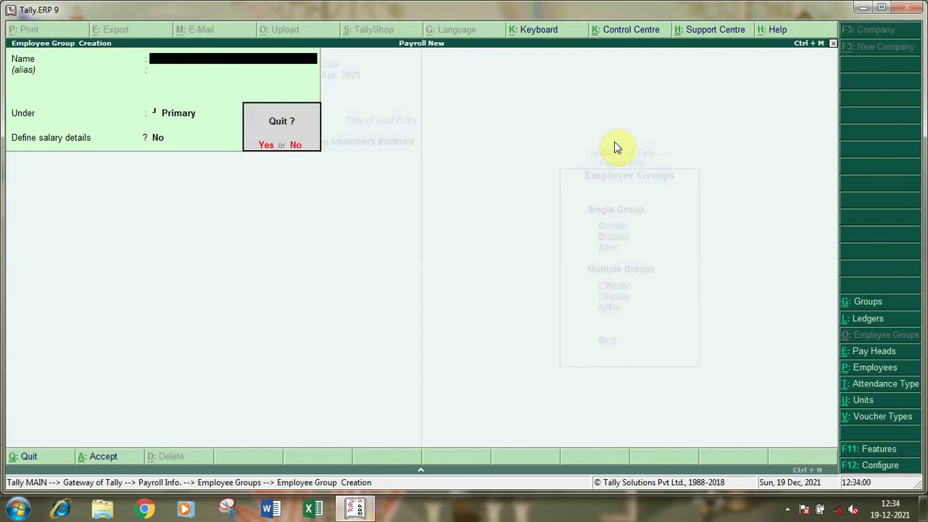
key(Return)
key(Escape)
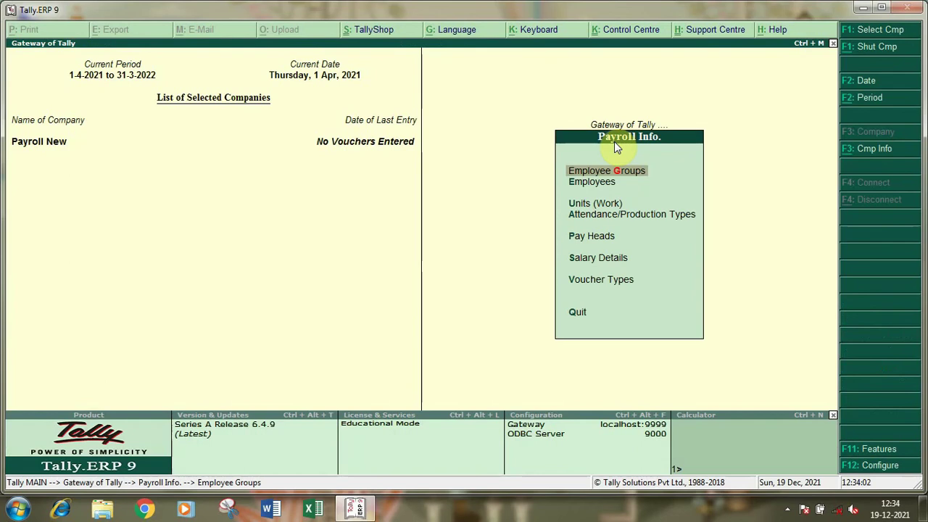
key(Down)
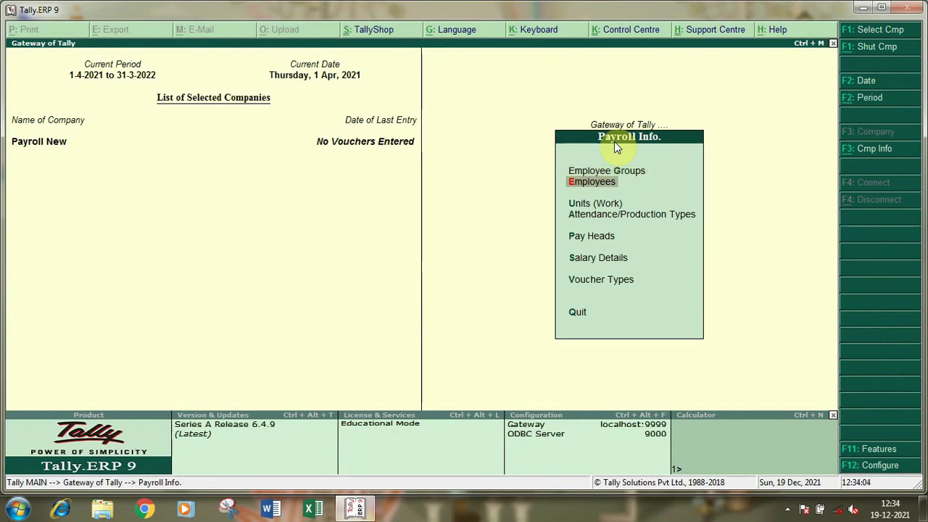
Enter the employee's name, group Manager, joining date 1-Apr-2021, and dismiss salary details.
key(Return)
key(Return)
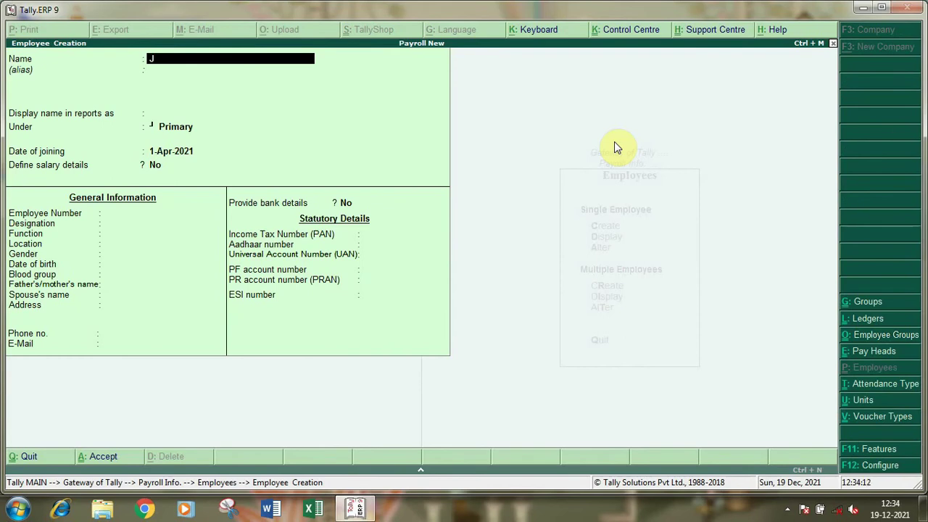
text(ahid Nizami)
key(Return)
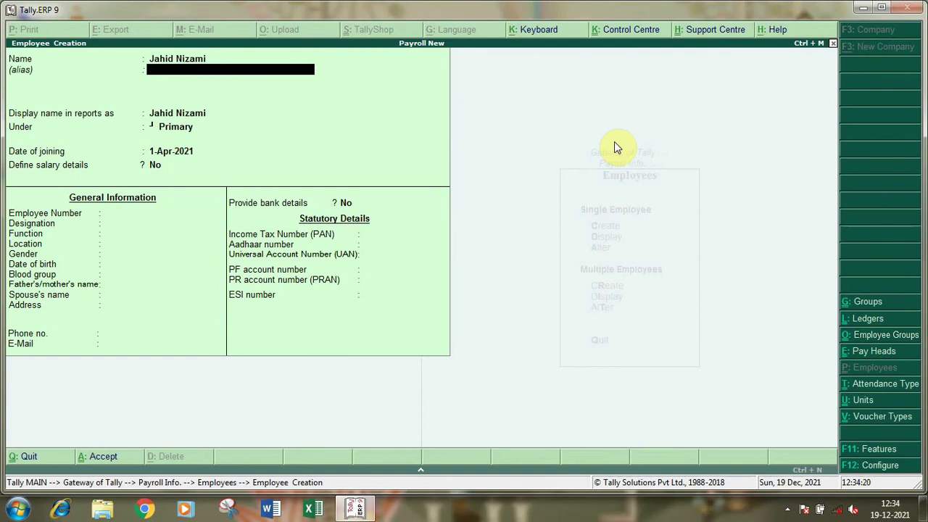
key(Return)
key(Return)
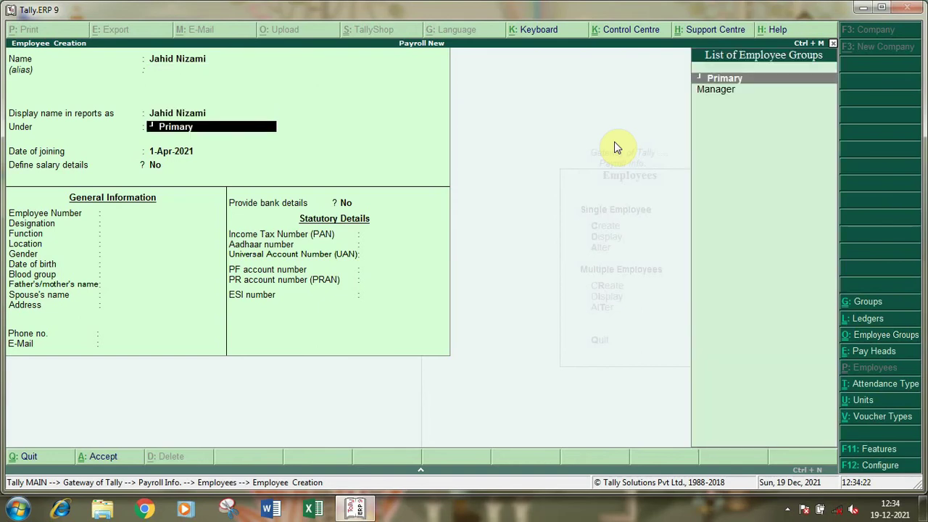
key(Down)
key(Return)
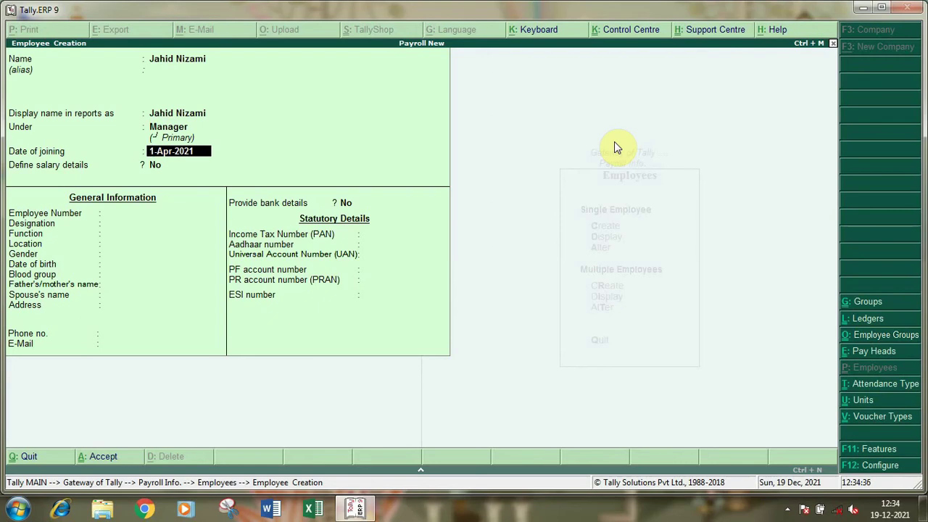
key(Return)
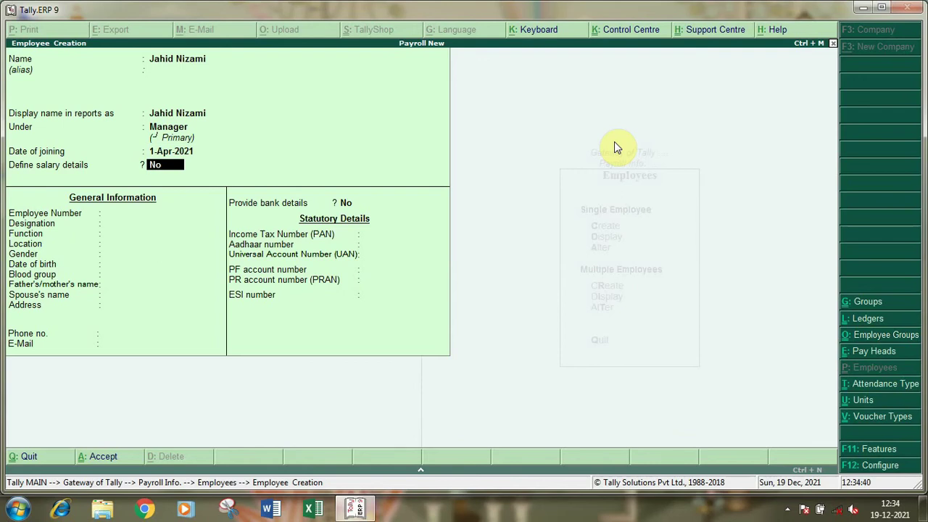
key(y)
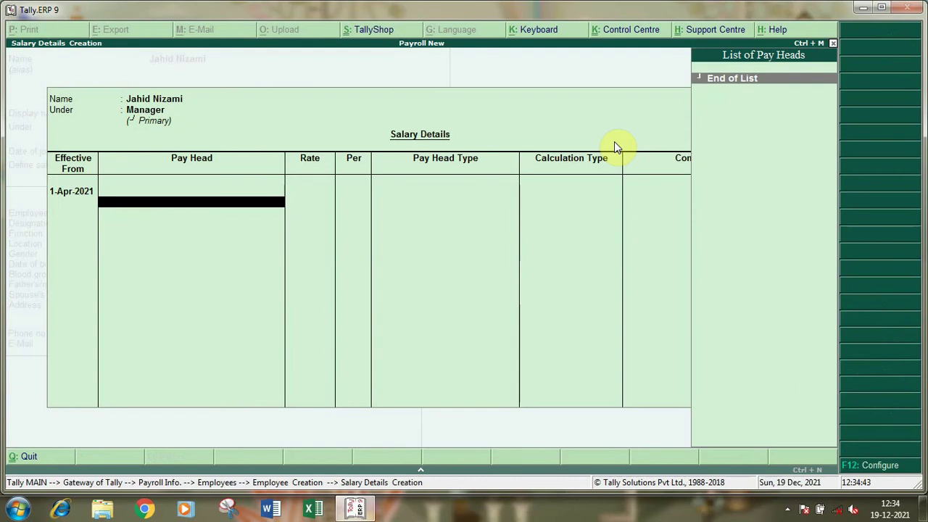
key(Escape)
Set salary details to No, employee number 9876, designation Manager, function Sales.
text(n)
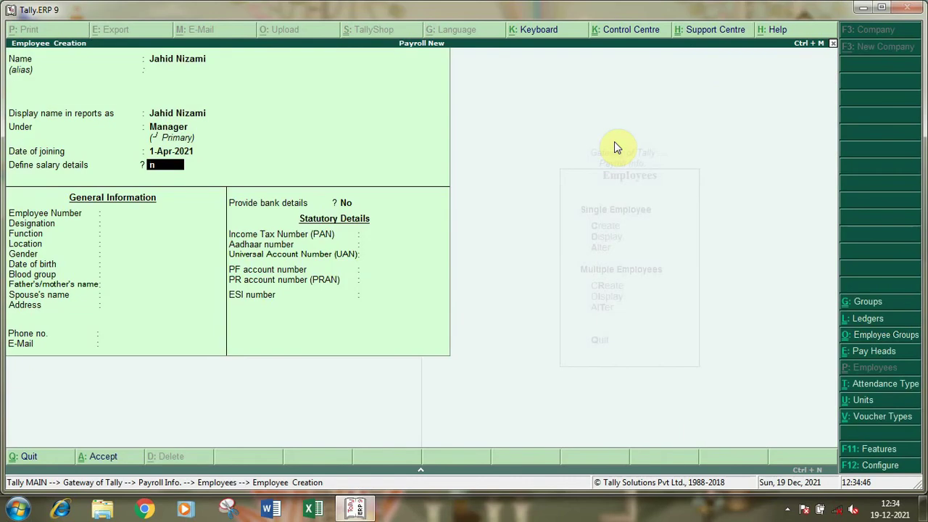
key(Return)
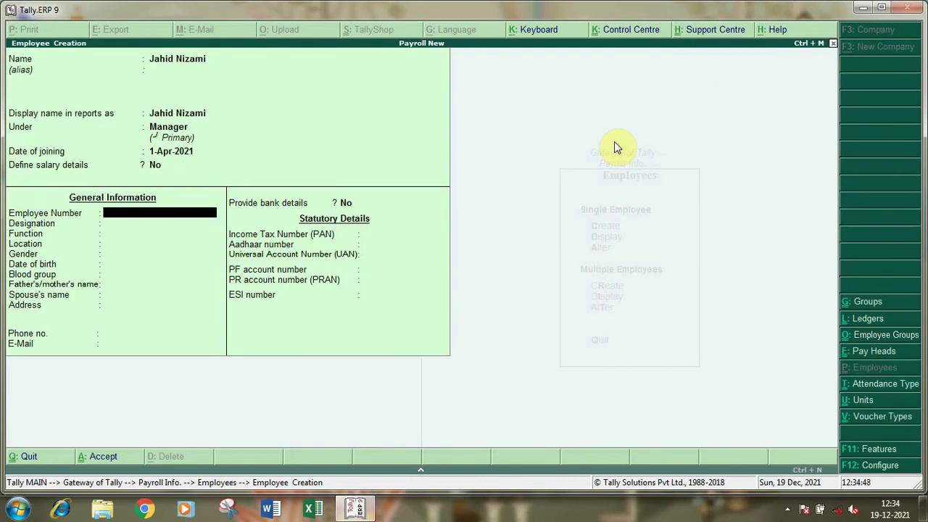
text(9876)
key(Return)
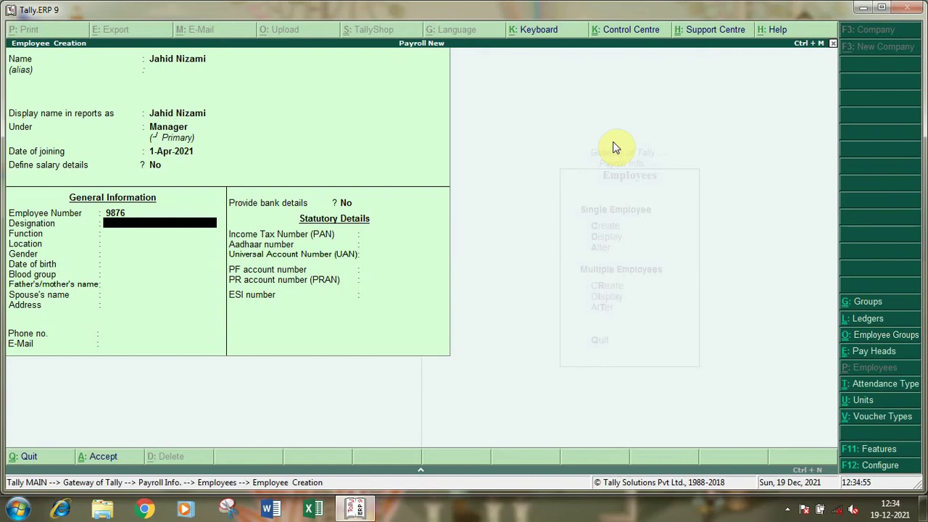
text(anager)
key(Return)
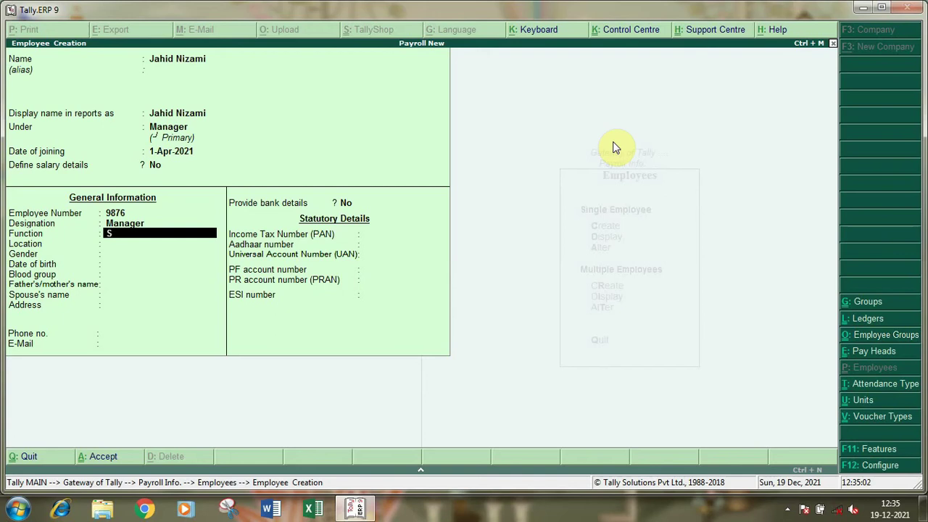
text(Sales)
key(Return)
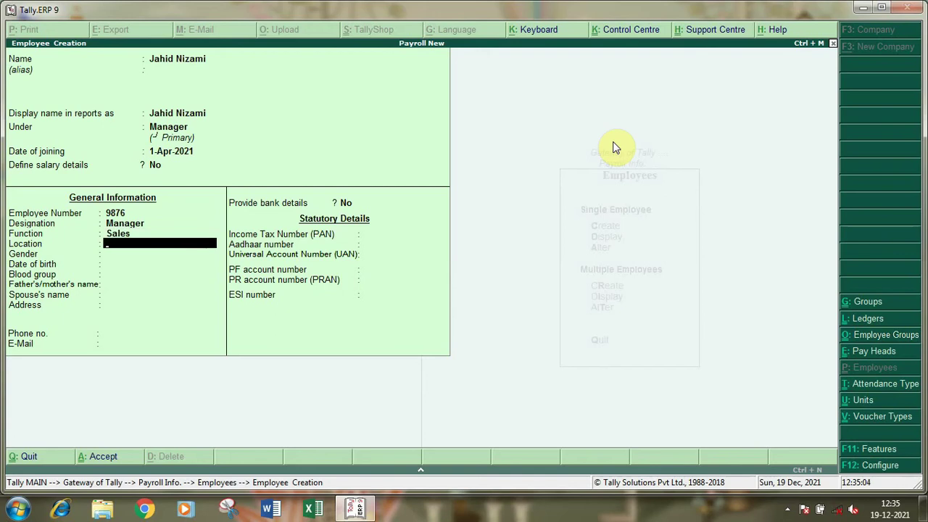
Set gender to Male, keep blood group Unknown, and skip remaining personal fields.
key(Return)
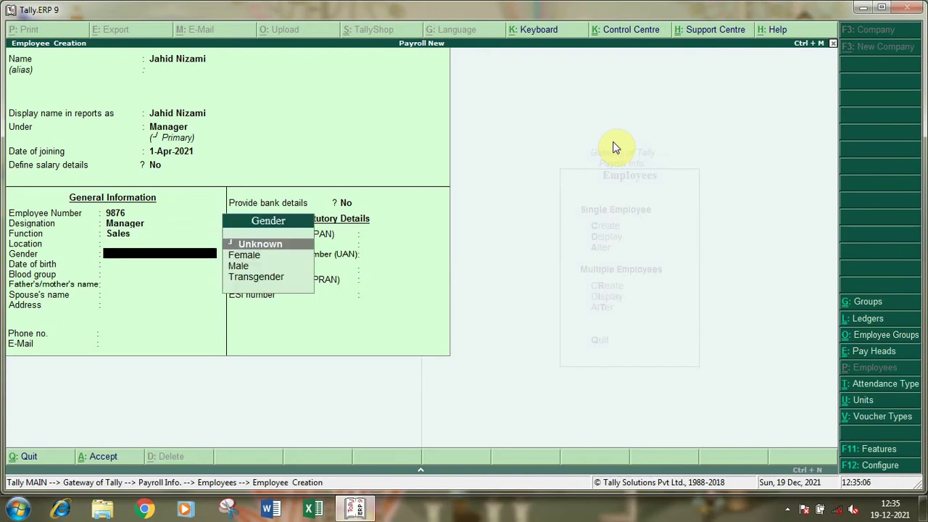
key(Down)
key(Down)
key(Return)
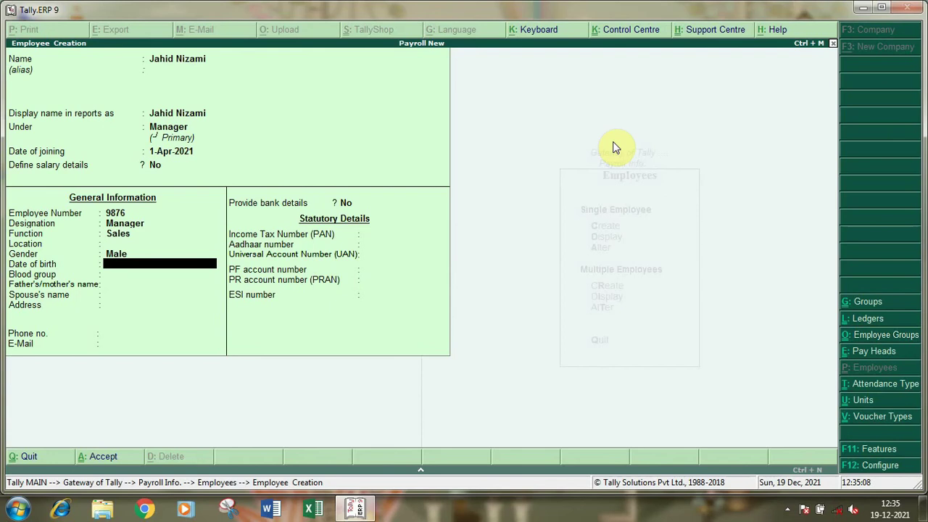
key(Return)
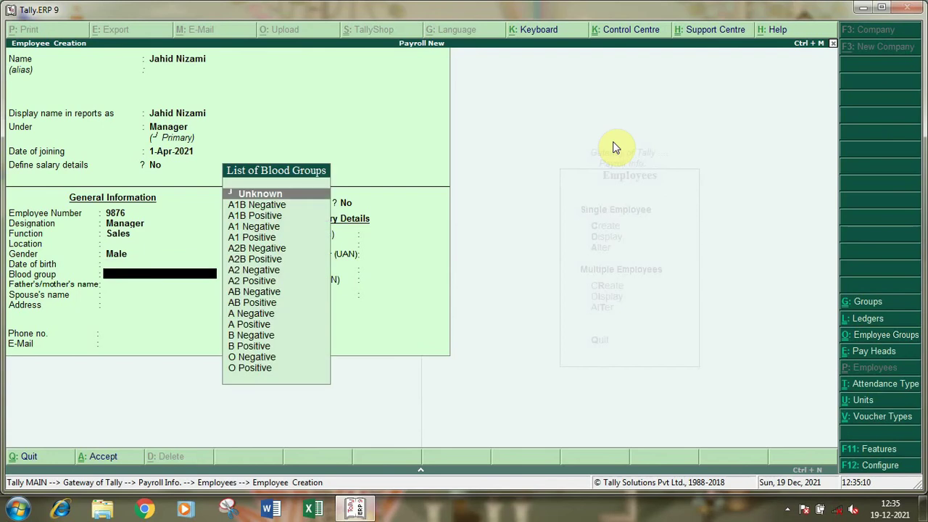
key(Return)
key(Return)
key(Return)
key(Return)
key(Return)
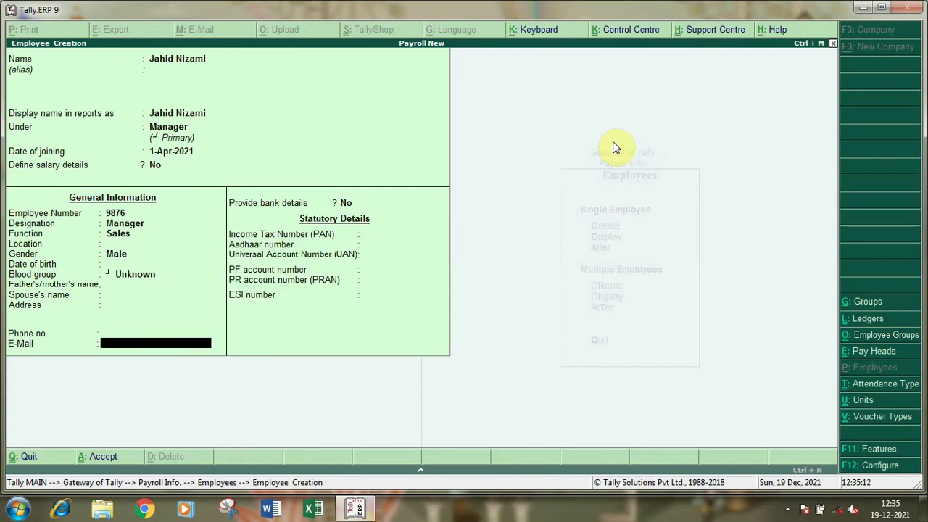
key(Return)
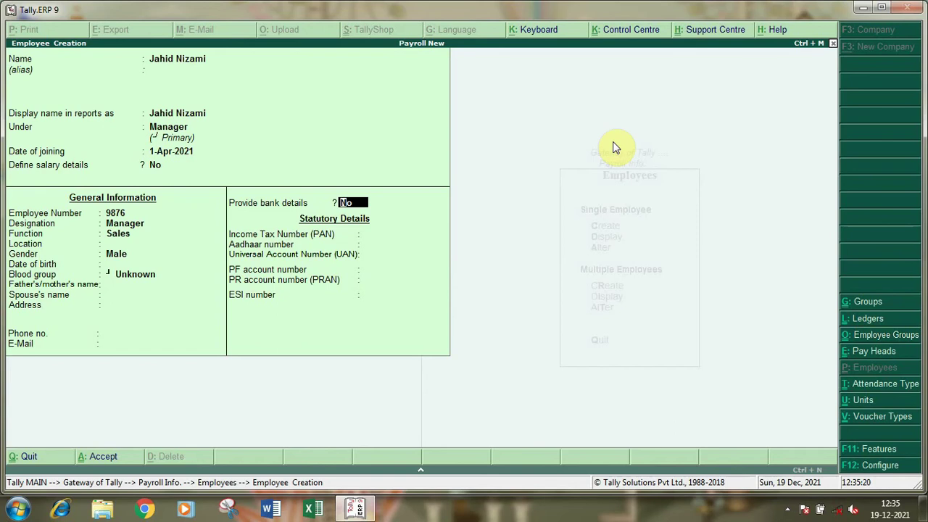
Set bank details to No, save the employee record, and back out to Payroll Info.
key(y)
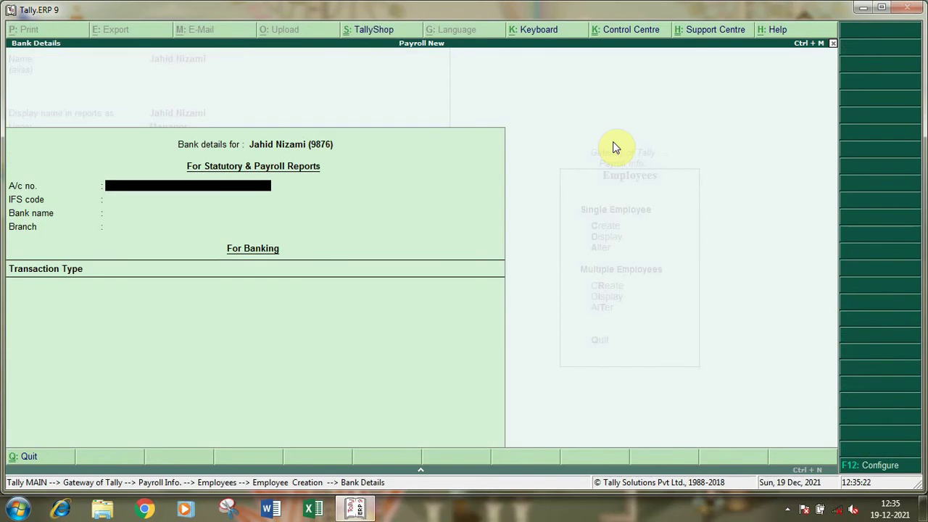
key(Escape)
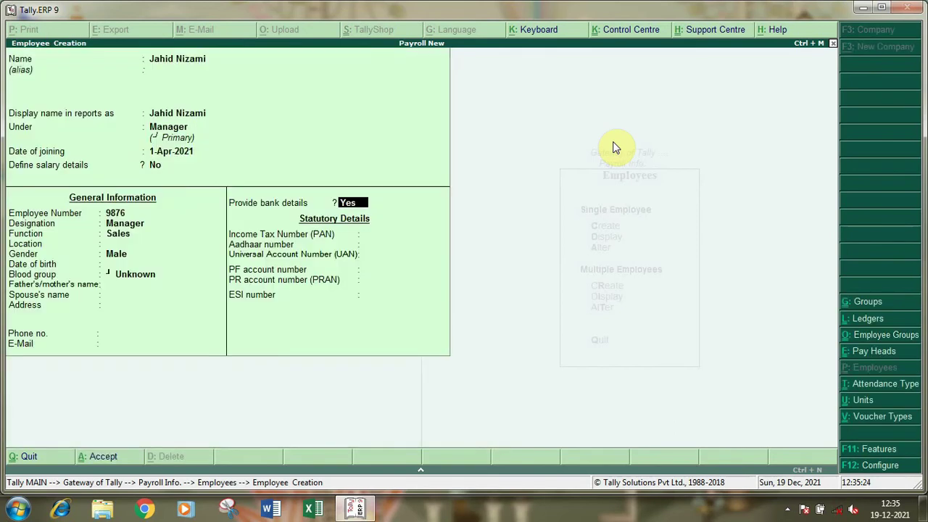
key(Return)
key(Escape)
key(n)
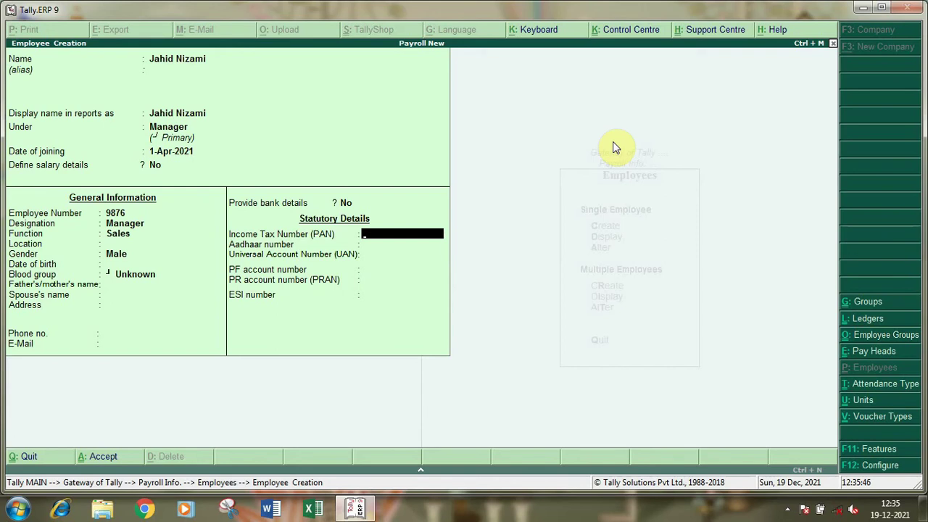
key(ctrl+a)
key(Escape)
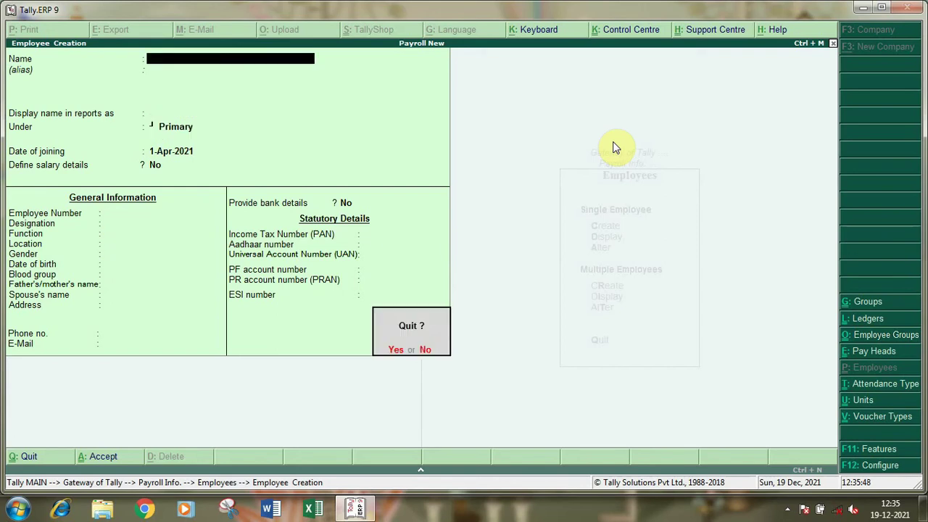
key(y)
key(Escape)
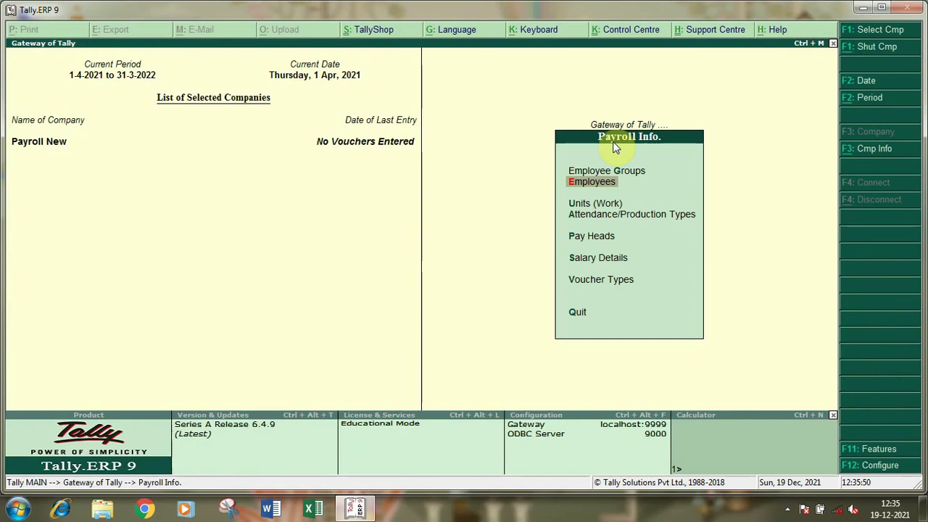
Start a new pay head from Pay Heads and enter the name 'Basic Salary'.
key(Down)
key(Down)
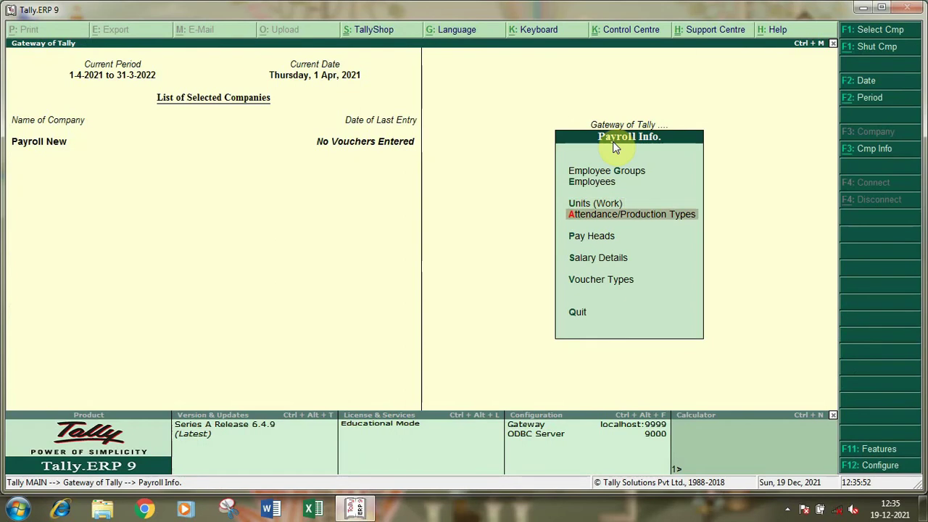
key(Up)
key(Up)
key(Down)
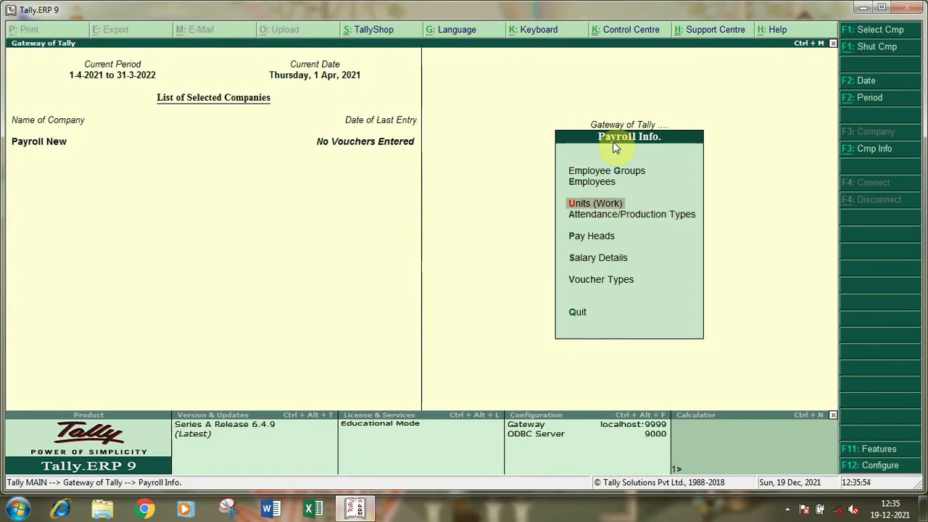
key(Down)
key(Up)
key(Down)
key(Up)
key(Down)
key(Down)
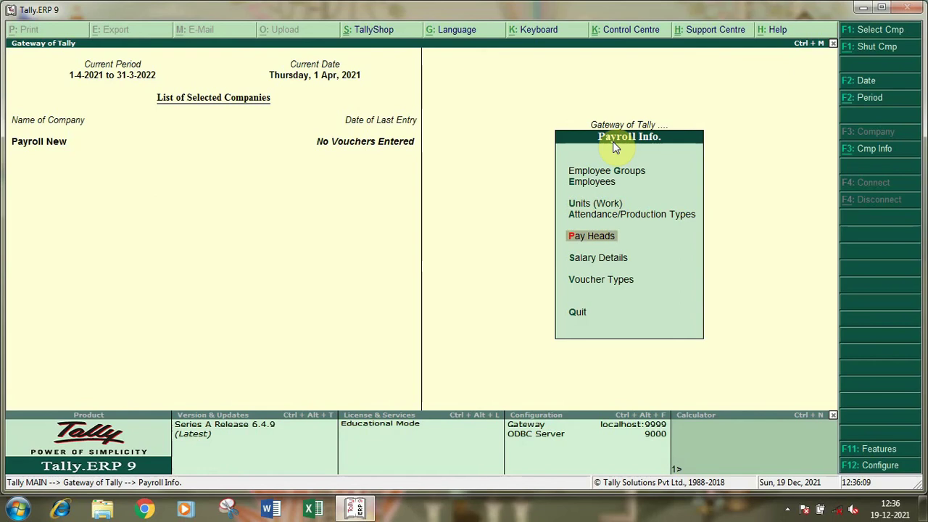
key(Return)
key(Return)
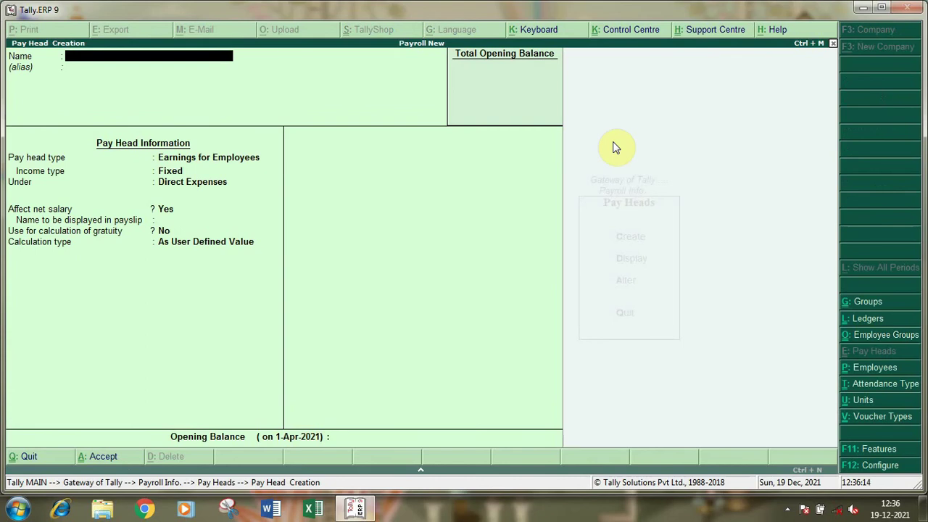
text(Basi)
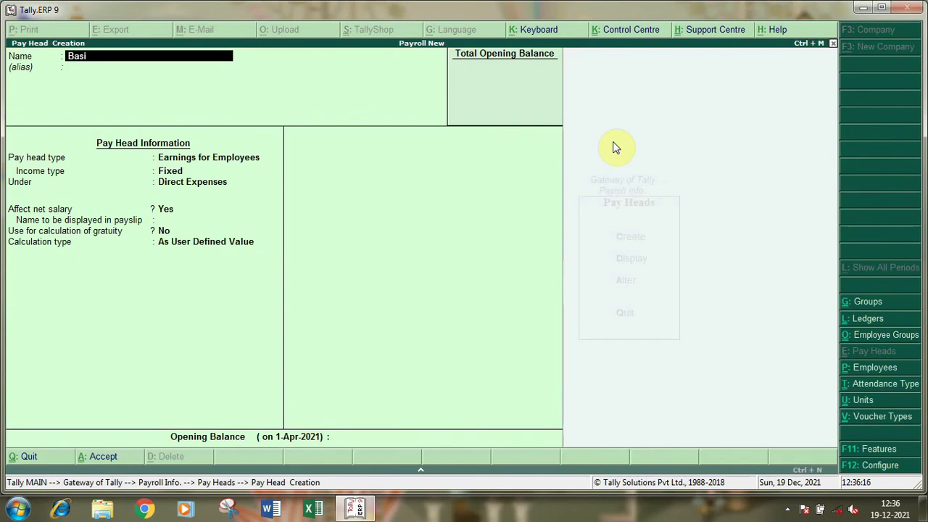
text(c Salary)
Make Basic Salary an Earnings for Employees pay head under Indirect Expenses, affecting net salary.
key(Return)
key(Return)
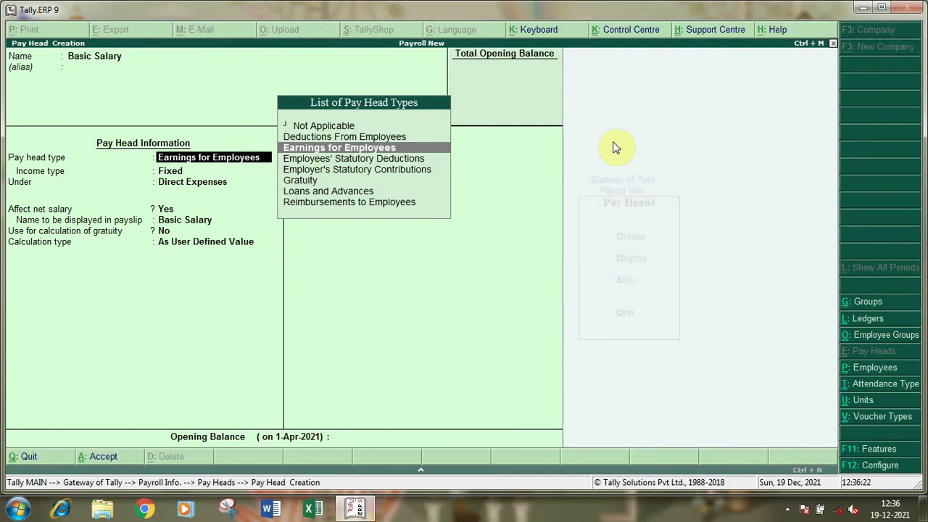
key(Return)
key(Return)
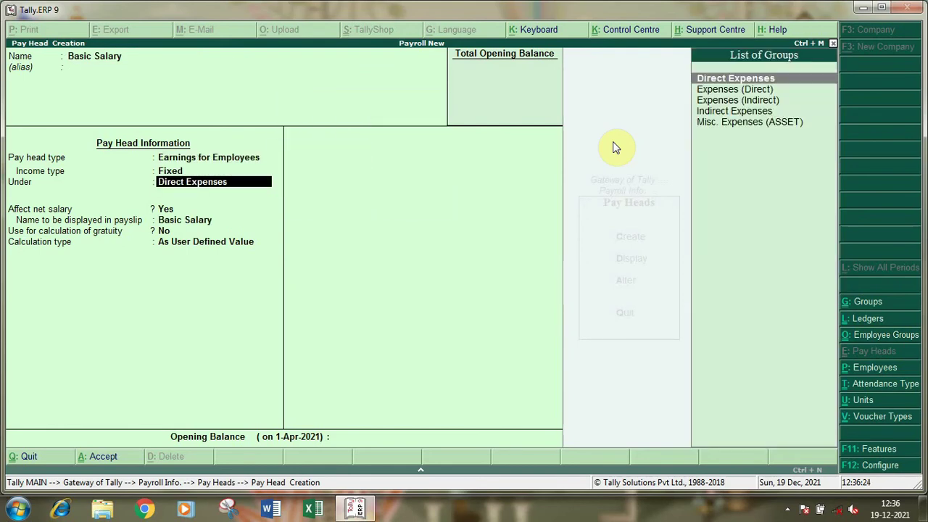
text(In)
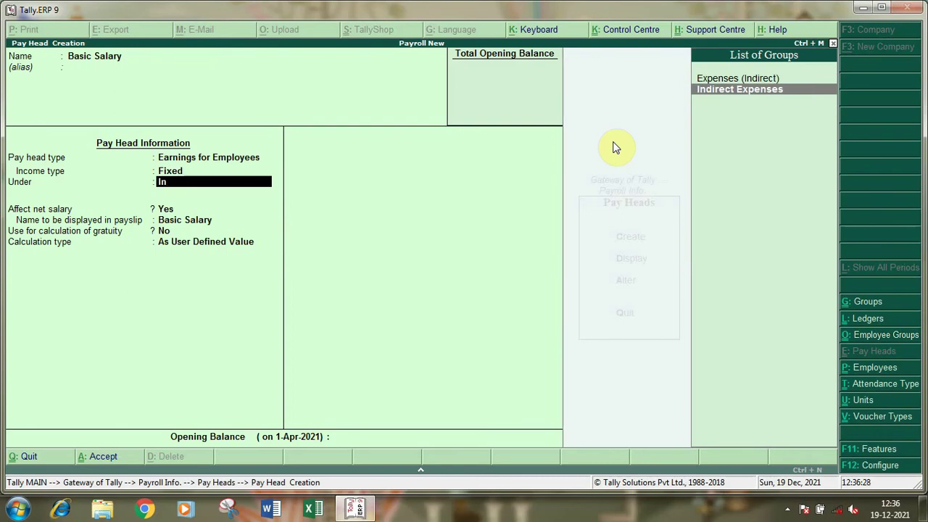
key(Return)
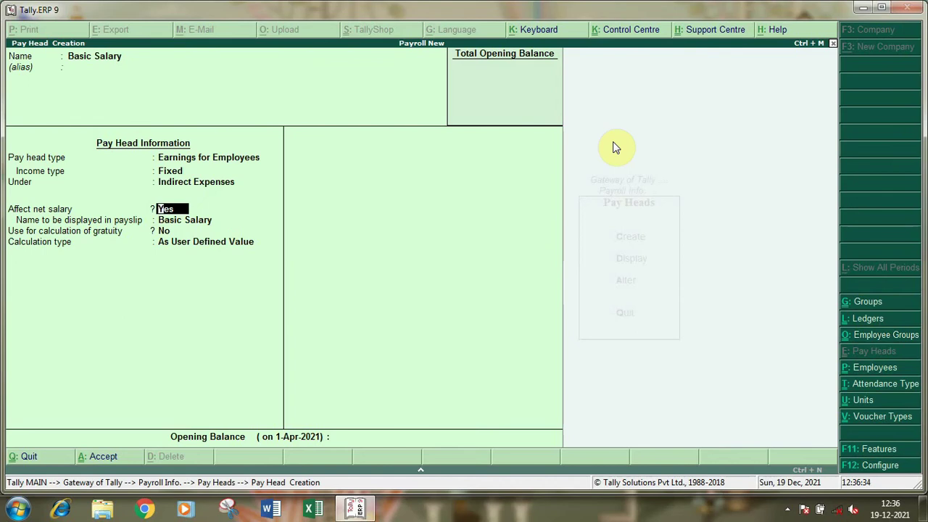
key(Return)
key(Return)
key(Return)
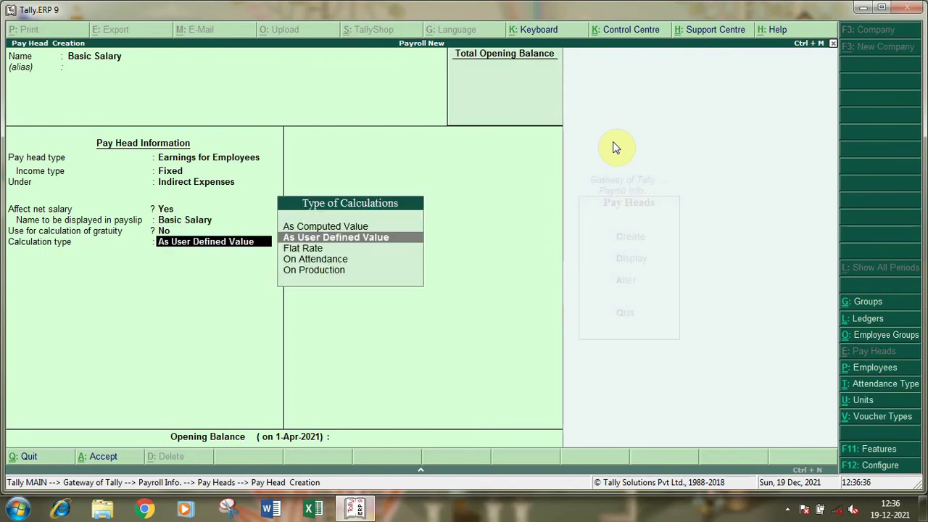
Set Flat Rate calculation per Months with Normal Rounding, limit 1.
key(Down)
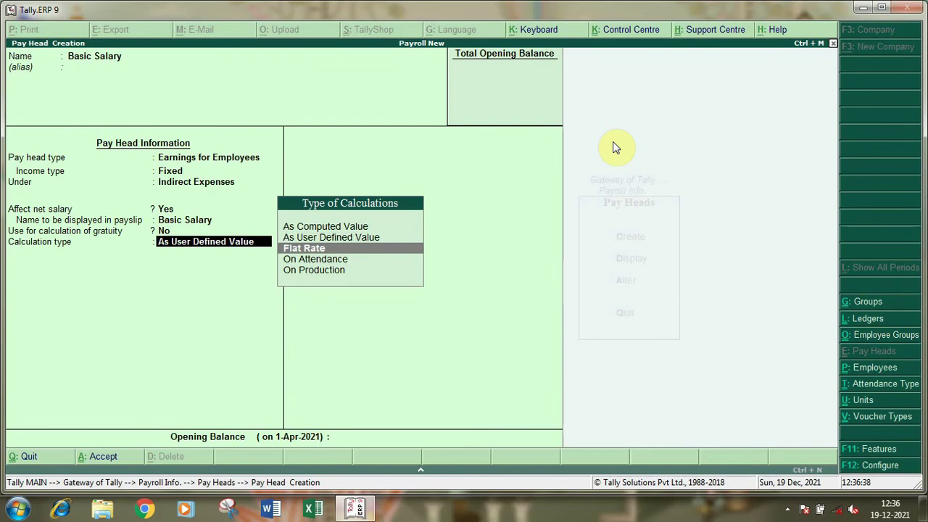
key(Return)
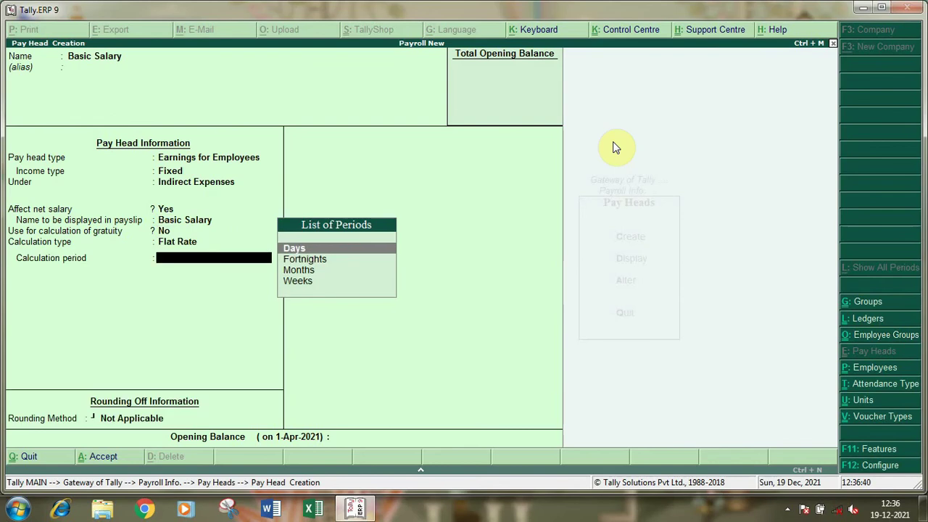
key(Down)
key(Down)
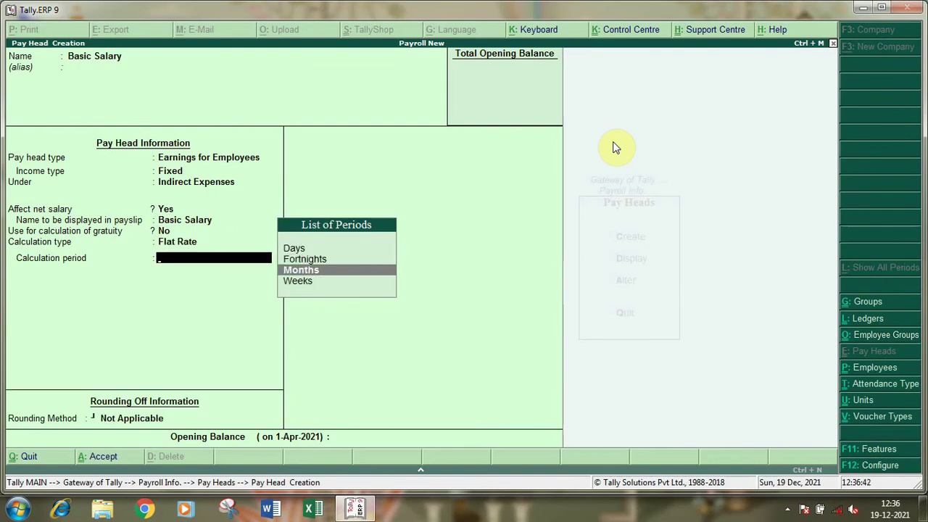
key(Return)
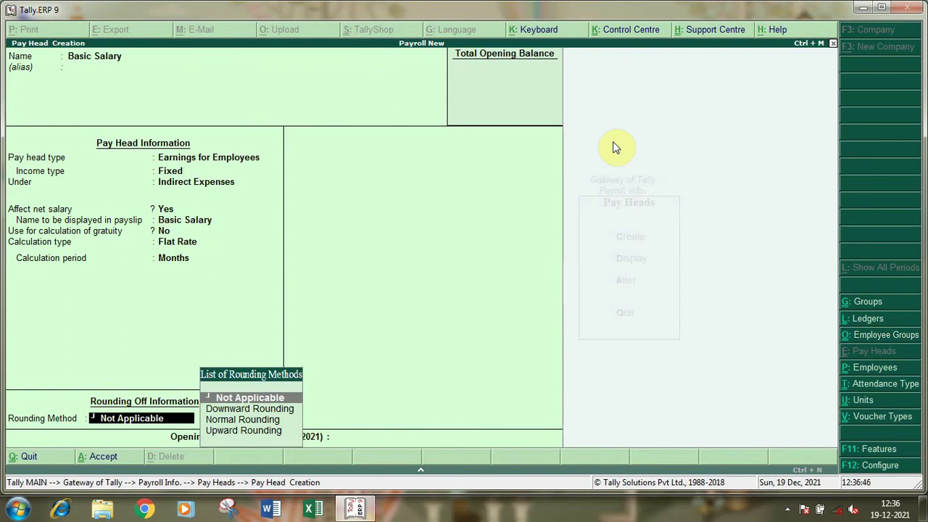
key(Down)
key(Down)
key(Return)
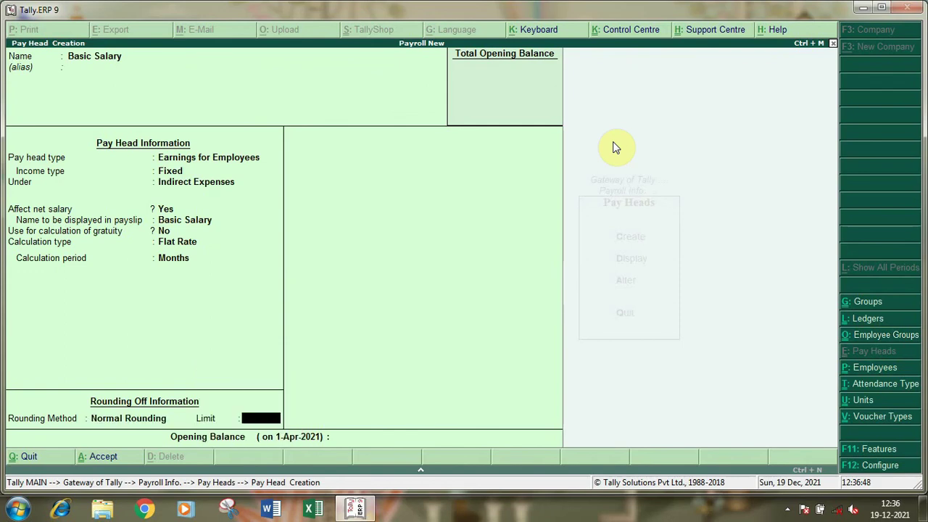
text(1)
key(Return)
key(Return)
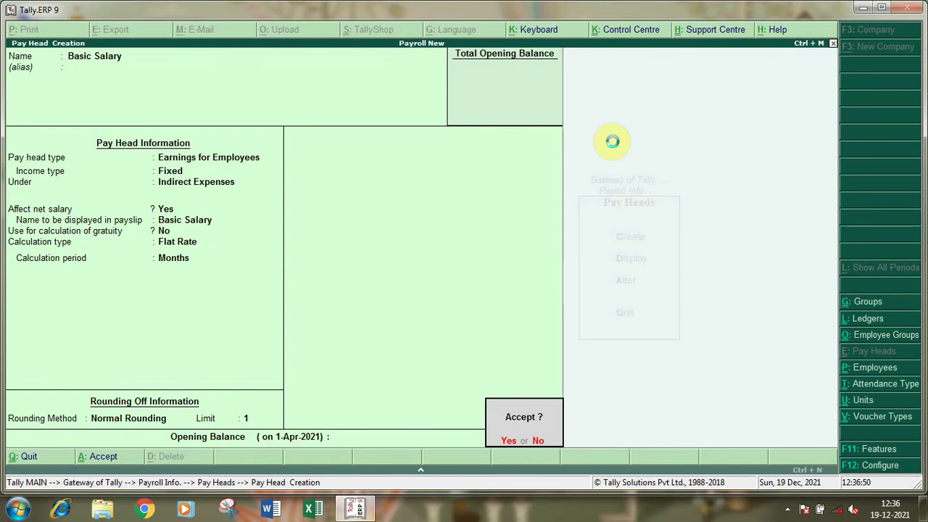
key(Return)
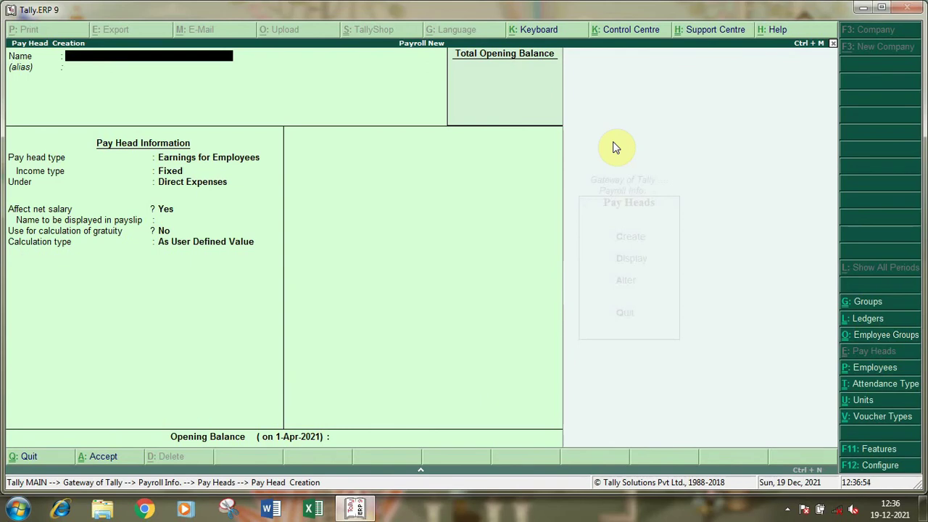
Name the pay head HRA, alias 'House Rent Allowance', as earnings under Indirect Expenses.
text(HRA)
key(Return)
text(H)
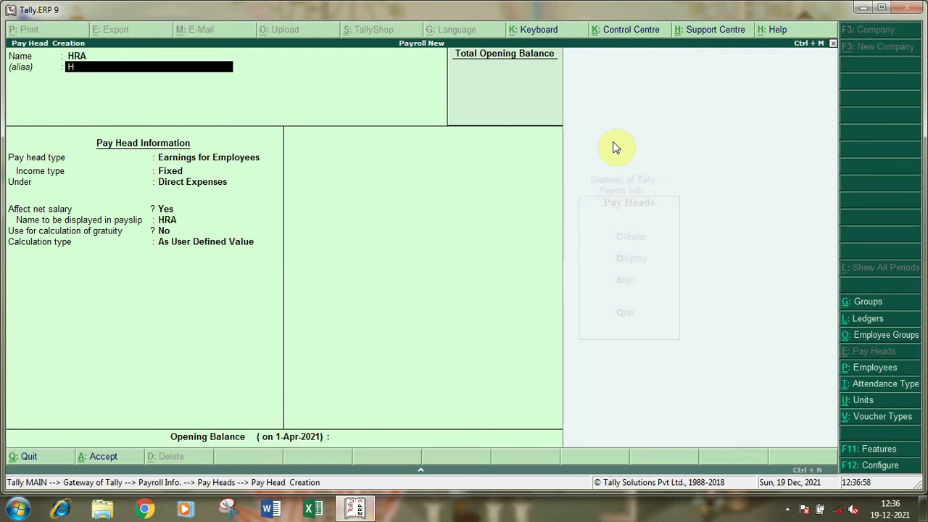
text(ouse Rent Allowance)
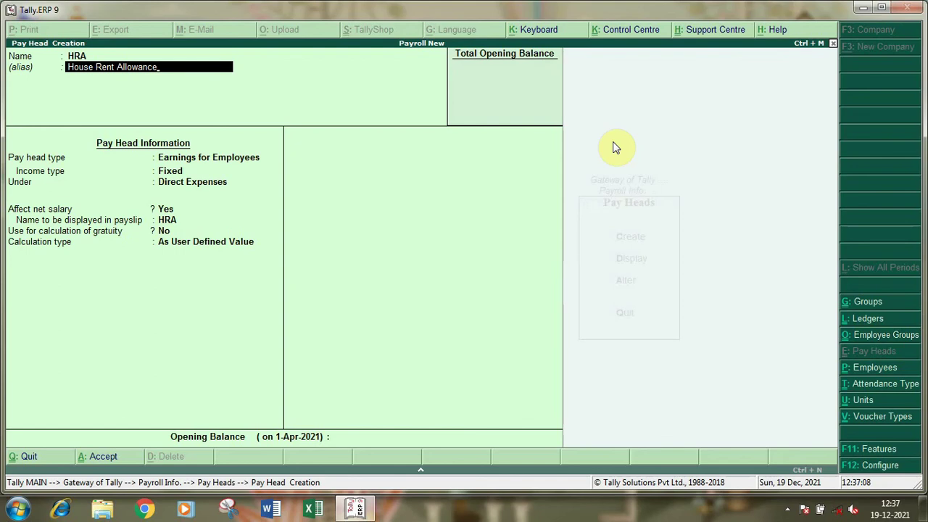
key(Return)
key(Return)
key(Return)
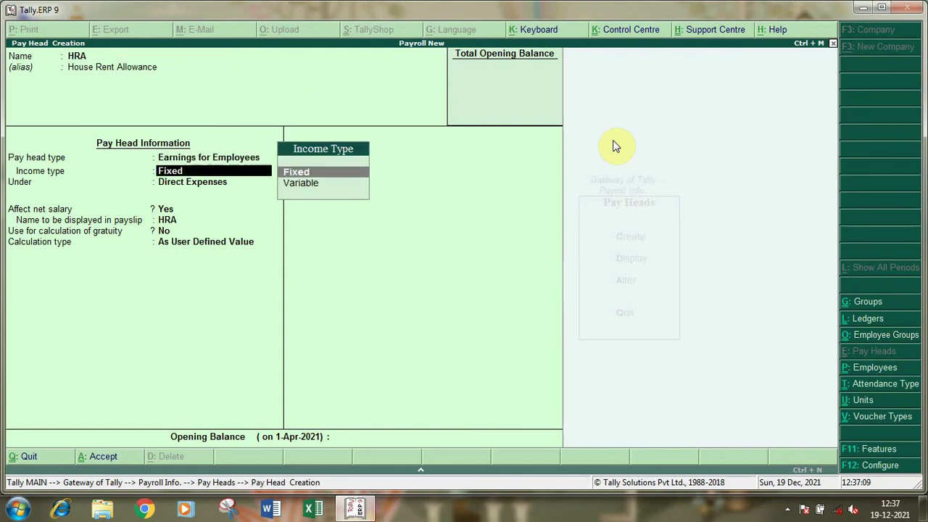
key(Return)
text(Ind)
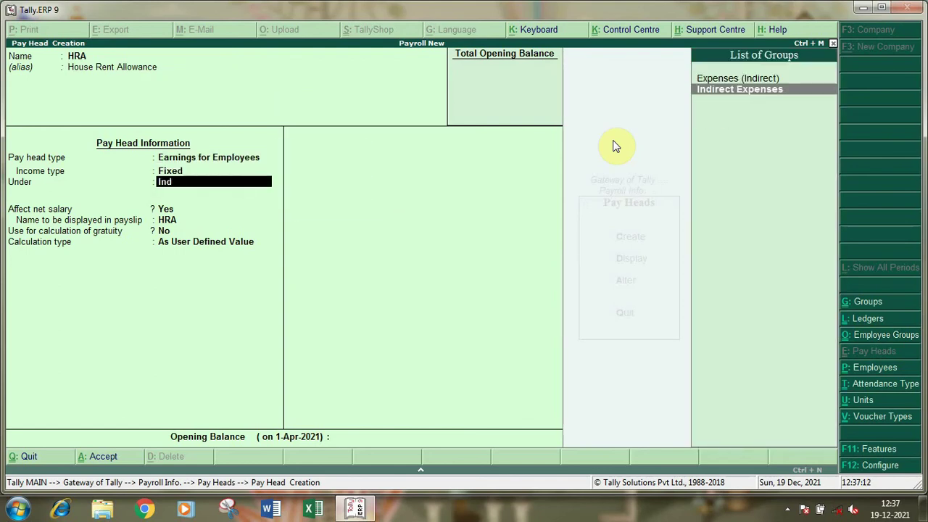
key(Return)
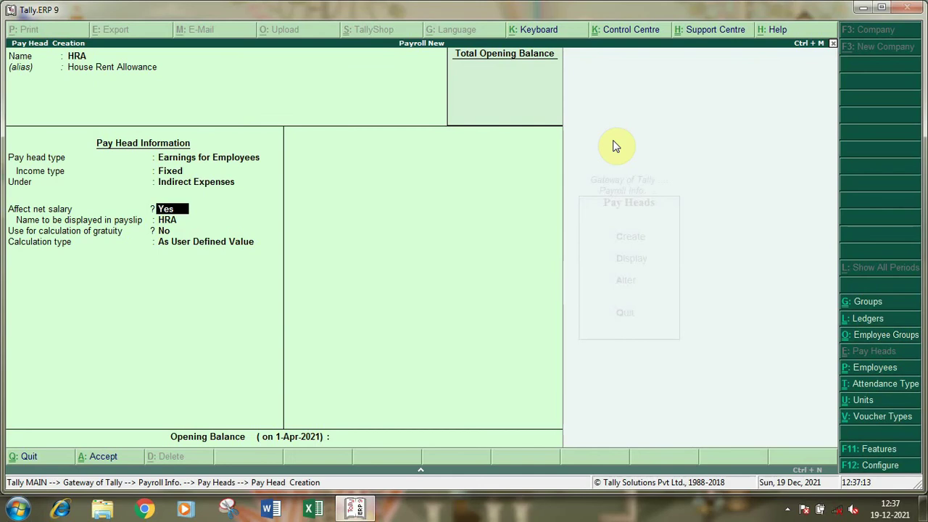
key(Return)
key(Return)
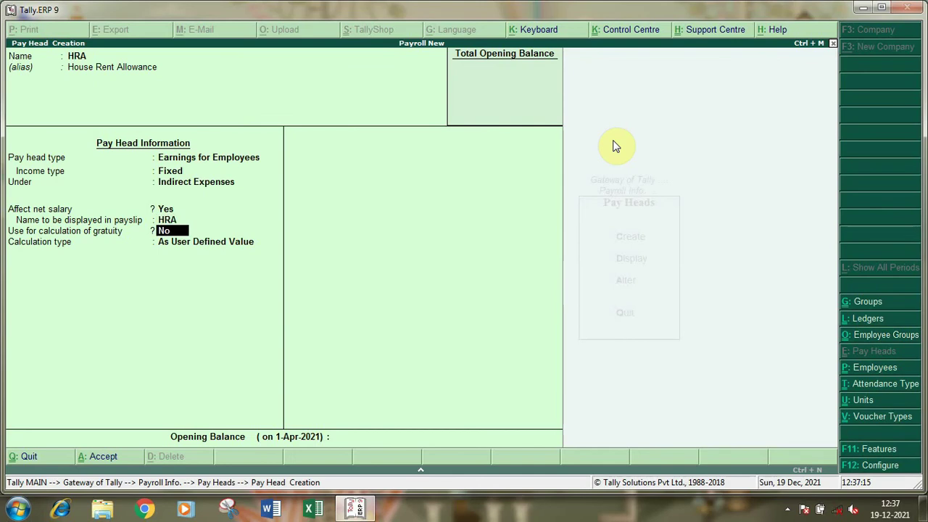
key(Return)
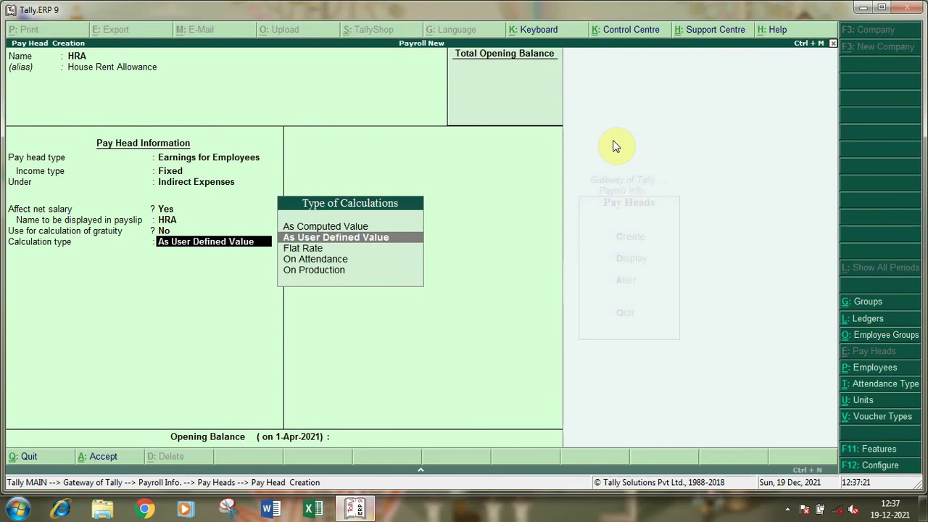
Set HRA's calculation to As Computed Value with Normal Rounding, limit 1.
key(Up)
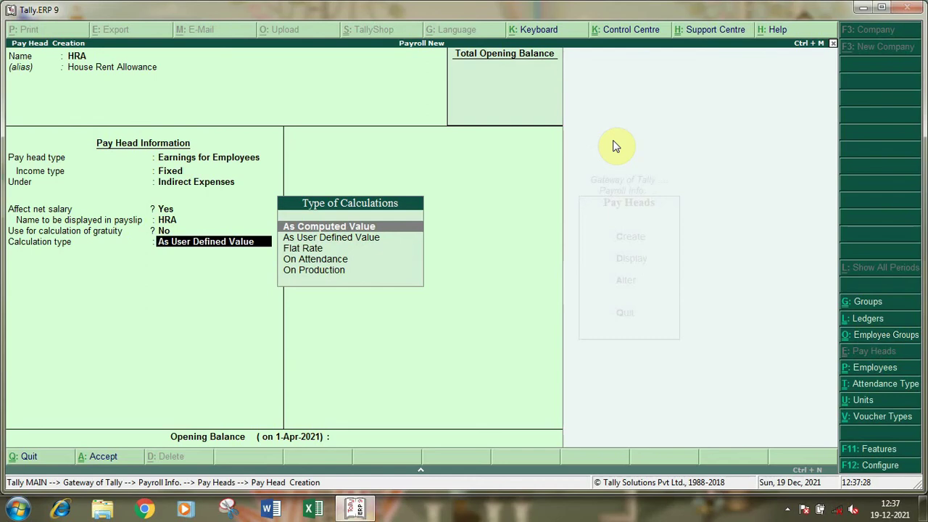
key(Return)
key(Return)
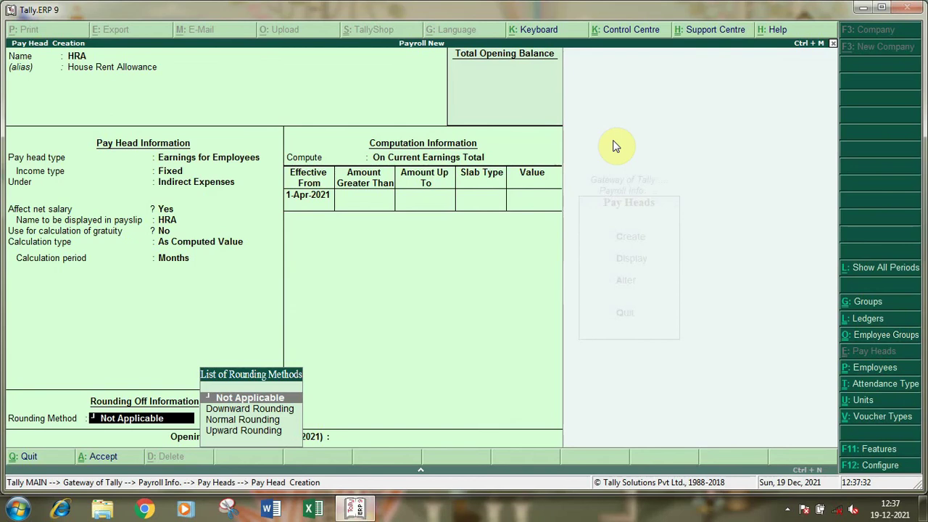
key(Down)
key(Down)
key(Return)
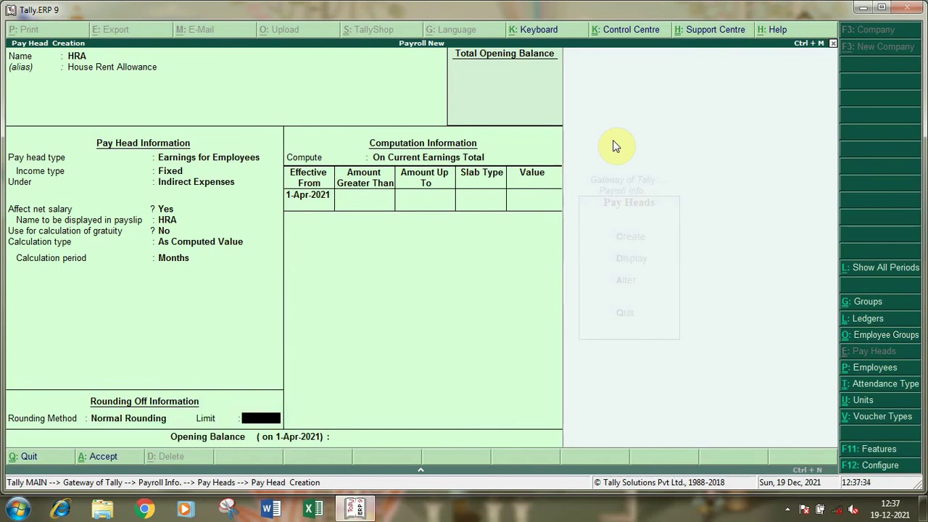
text(1)
key(Return)
Compute on Current Earnings Total: 10% up to 40,000, 5% above; save HRA.
key(Return)
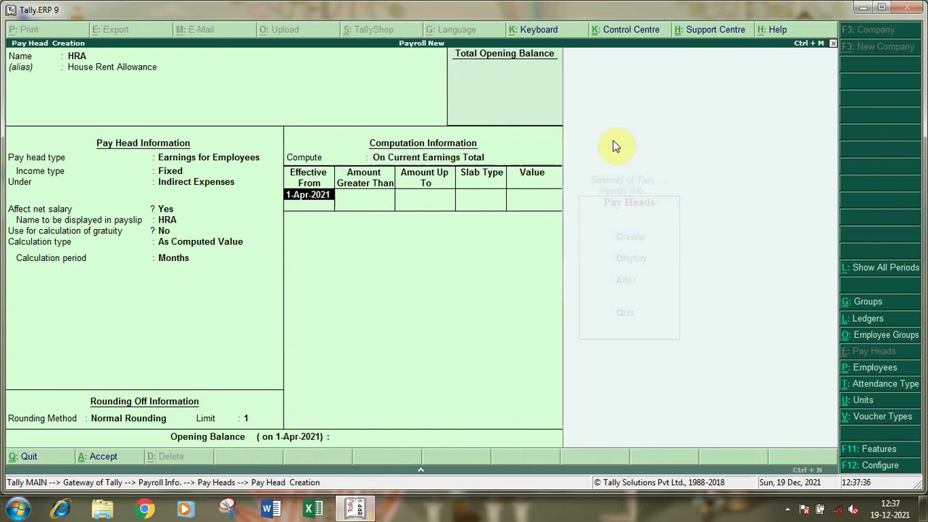
key(Return)
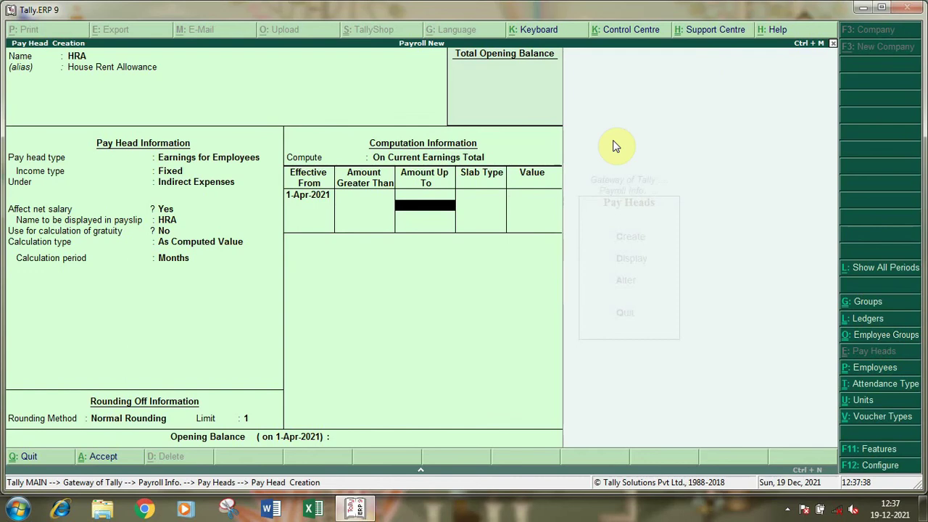
text(40,000)
key(Return)
key(Return)
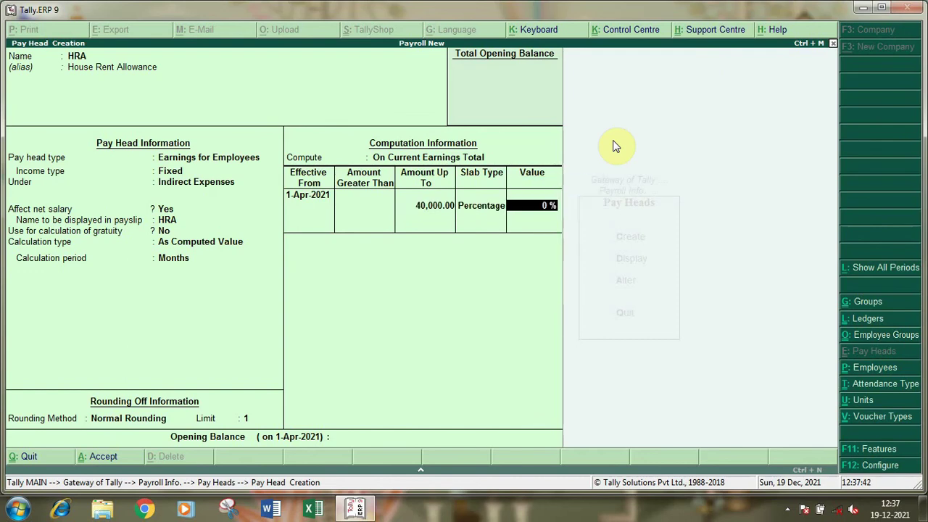
text(10)
key(Return)
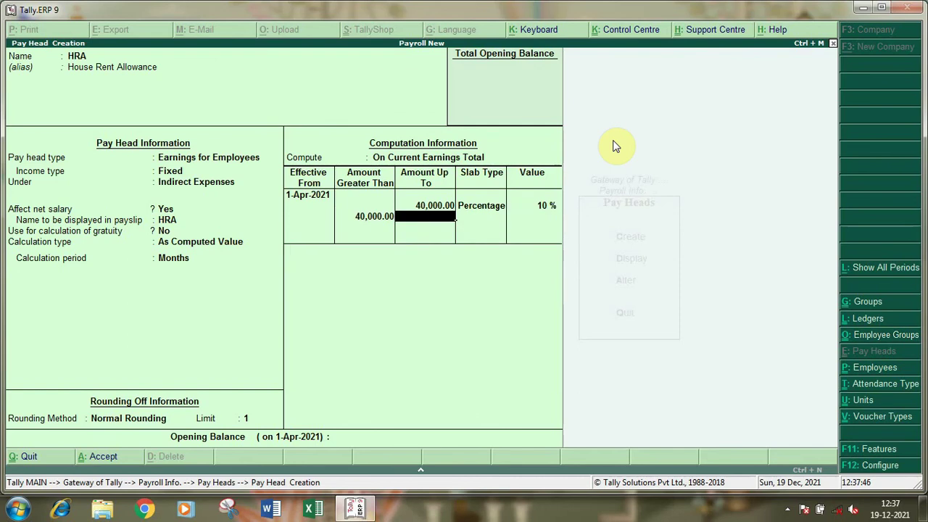
key(Return)
key(Return)
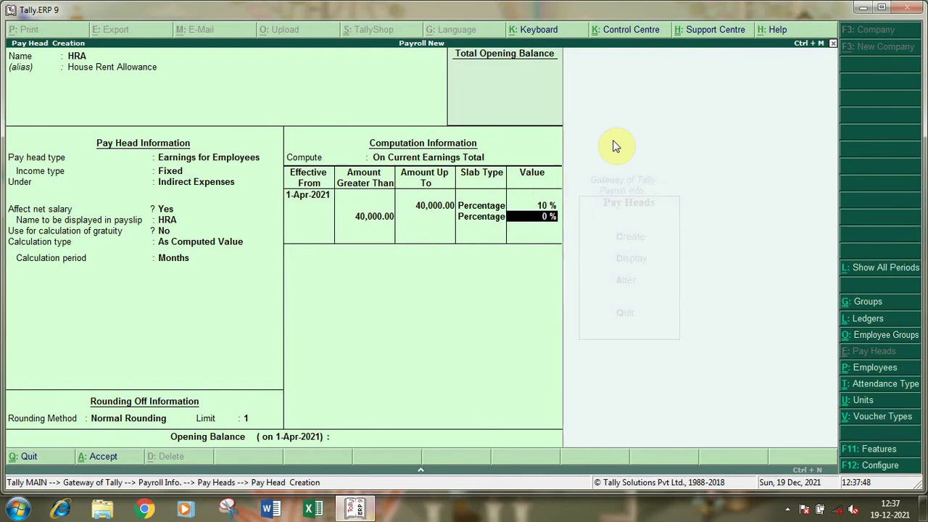
text(5)
key(Return)
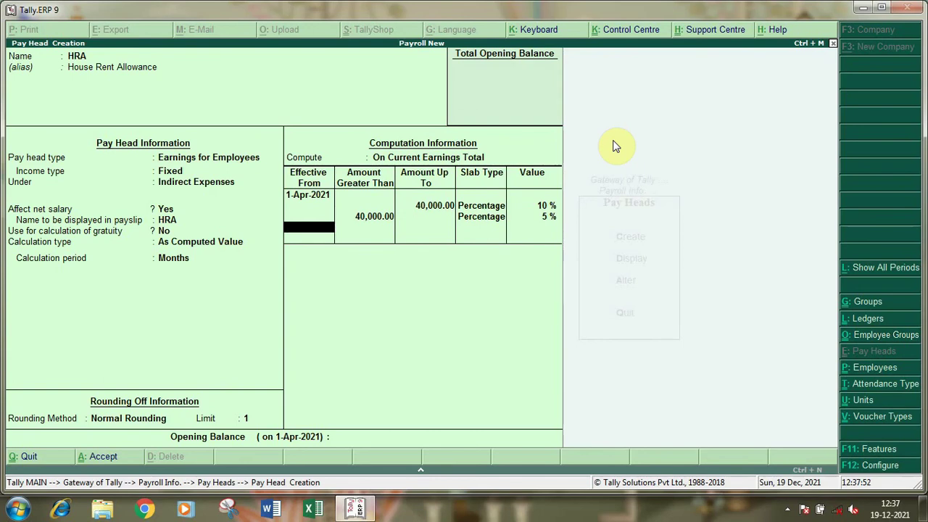
key(Return)
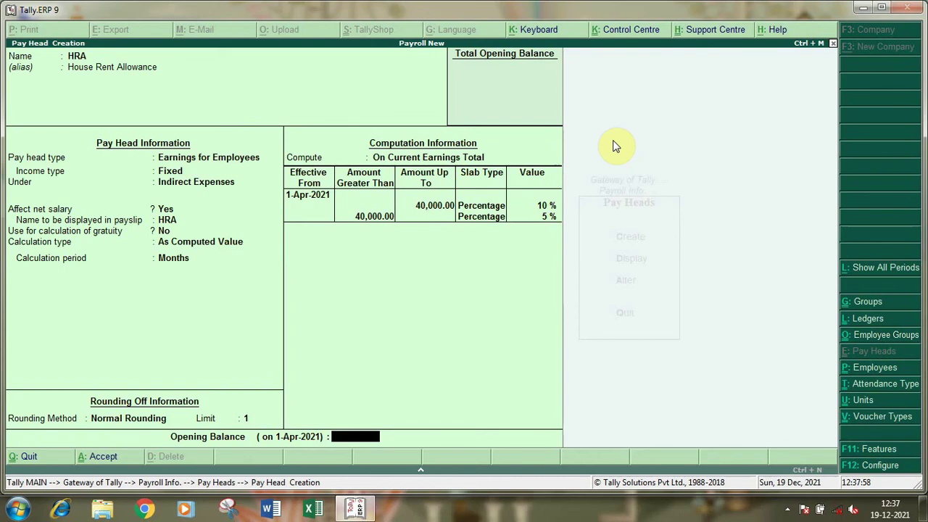
key(Return)
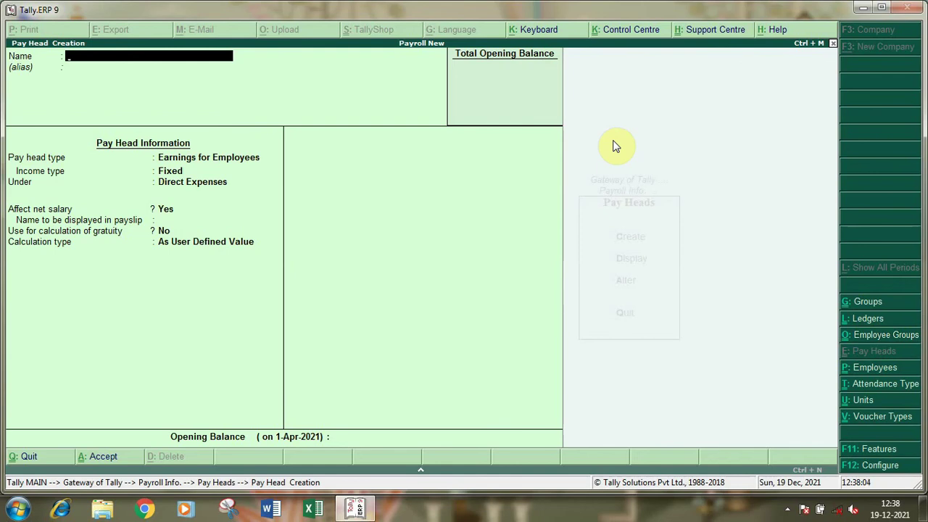
Name the pay head DA as fixed earnings under Indirect Expenses, no alias.
key(BackSpace)
text(A)
key(Return)
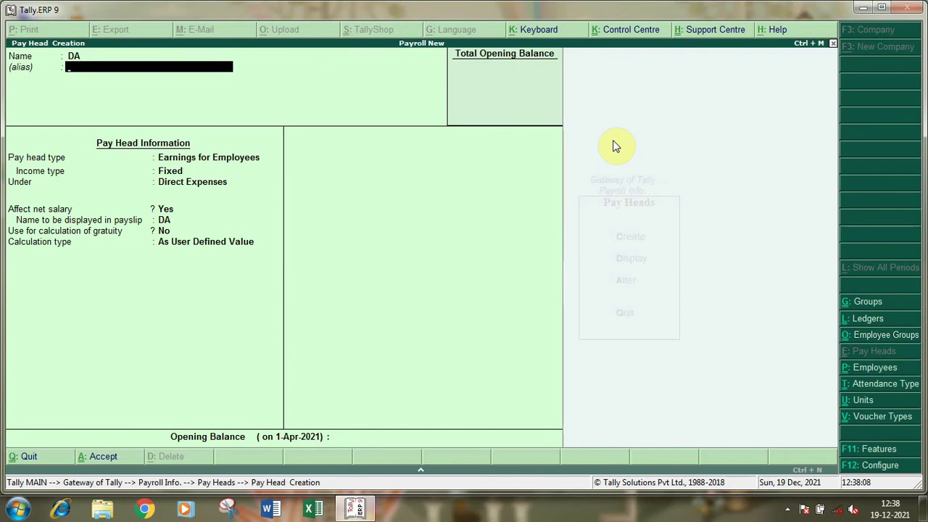
key(Return)
key(Return)
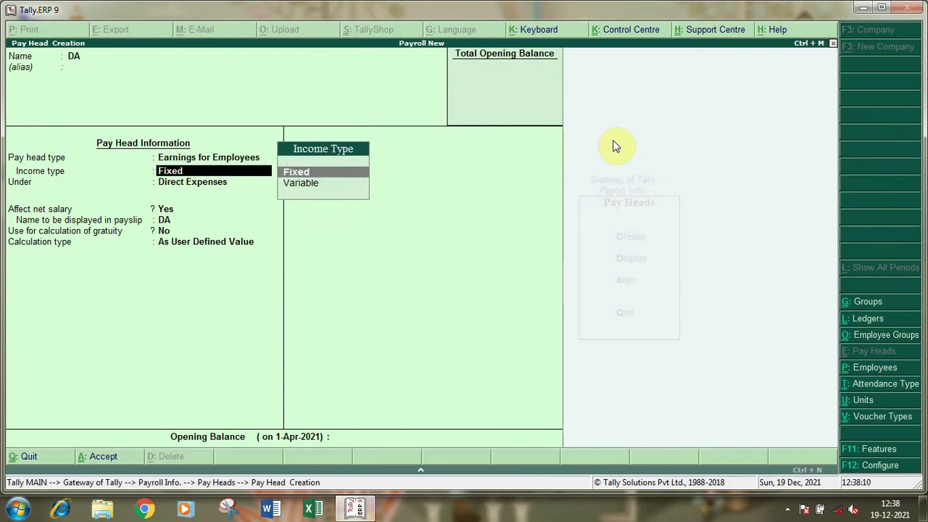
key(Return)
text(In)
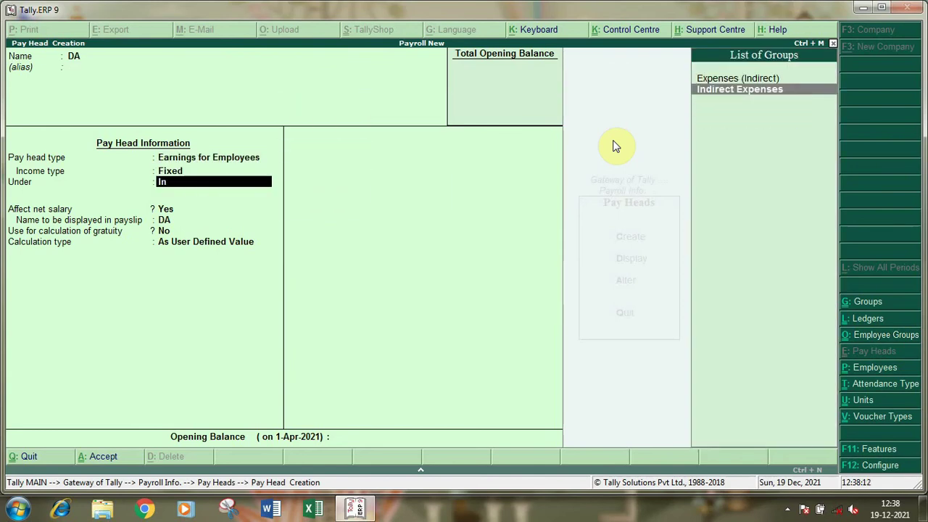
key(Return)
Compute DA on Current Earnings Total: 5% up to 40,000, then 2.5% above.
key(Return)
key(Return)
key(Return)
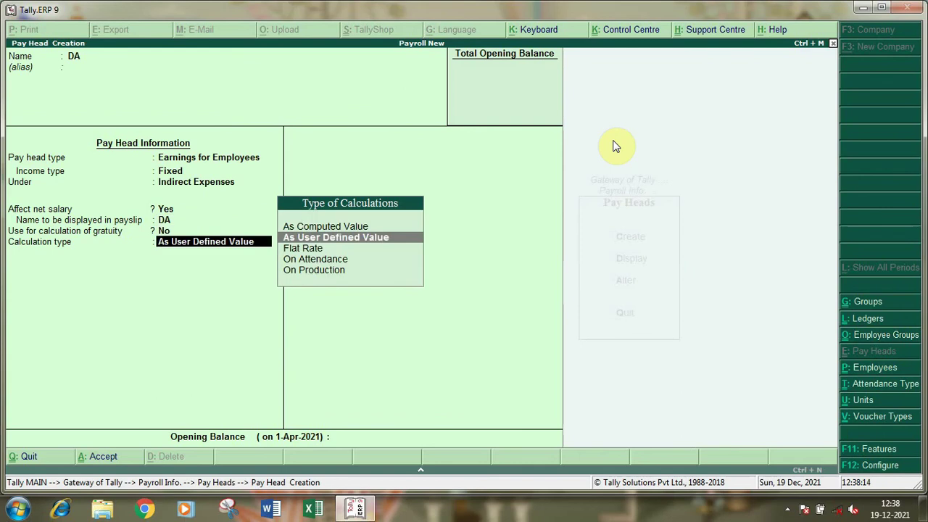
key(Up)
key(Return)
key(Return)
key(Return)
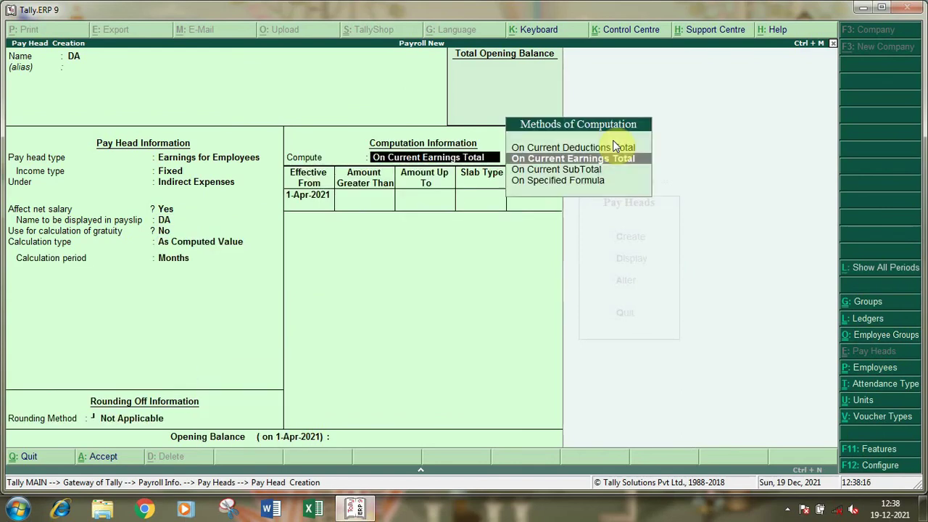
key(Return)
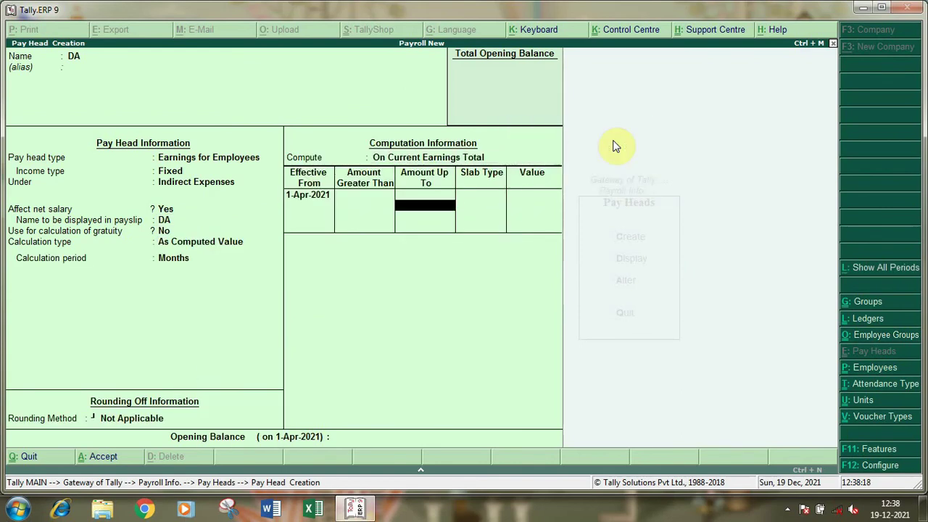
text(40,0)
text(0000)
key(Return)
key(Return)
text(5)
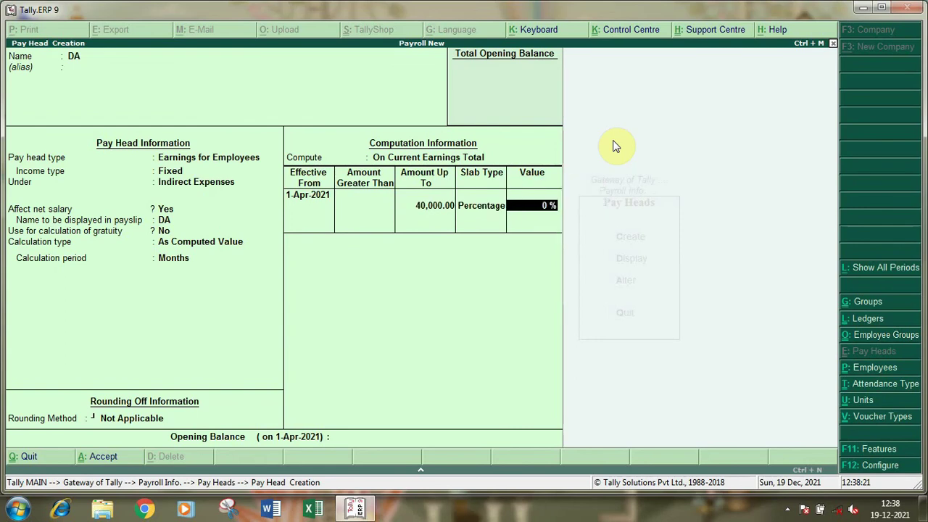
key(Return)
key(Return)
key(Return)
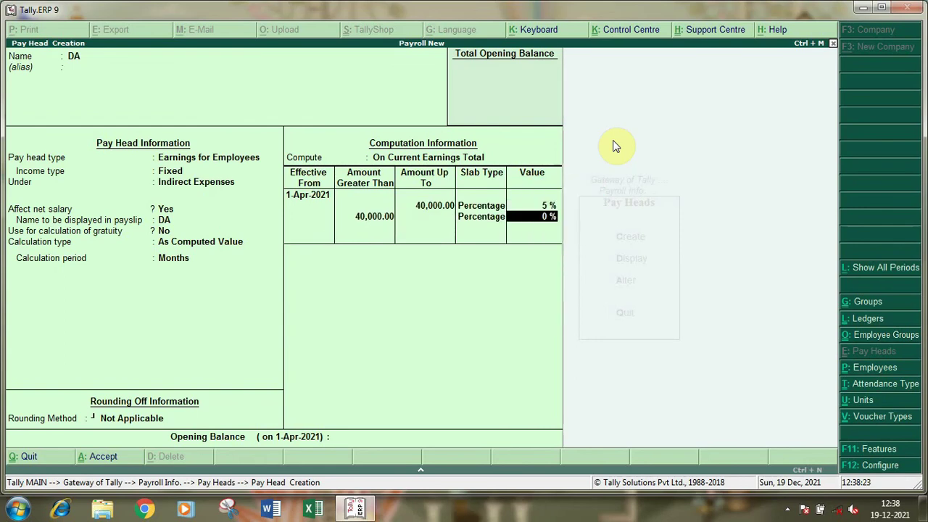
text(2.5)
key(Return)
key(Return)
key(Return)
key(Return)
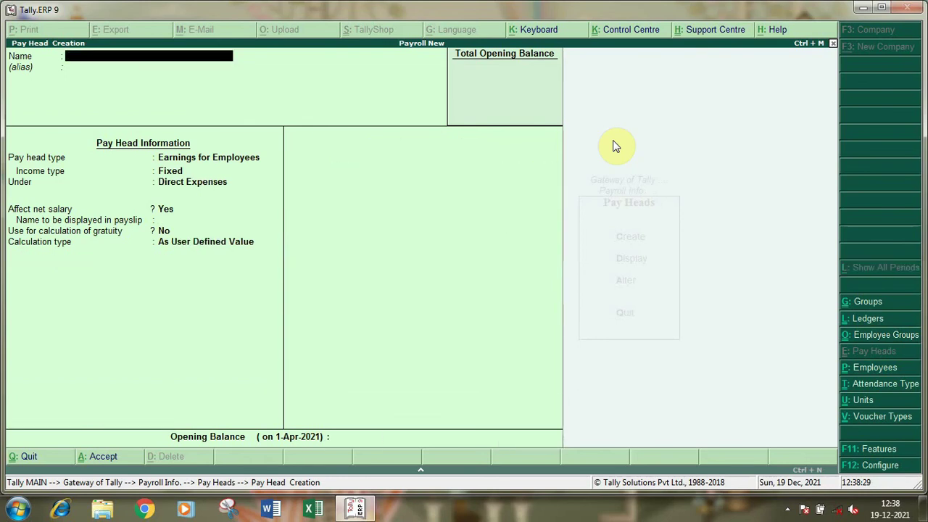
Name the pay head EPF and set it to As Computed Value calculation with no rounding.
text(EPF)
key(Return)
key(Return)
key(Return)
key(Return)
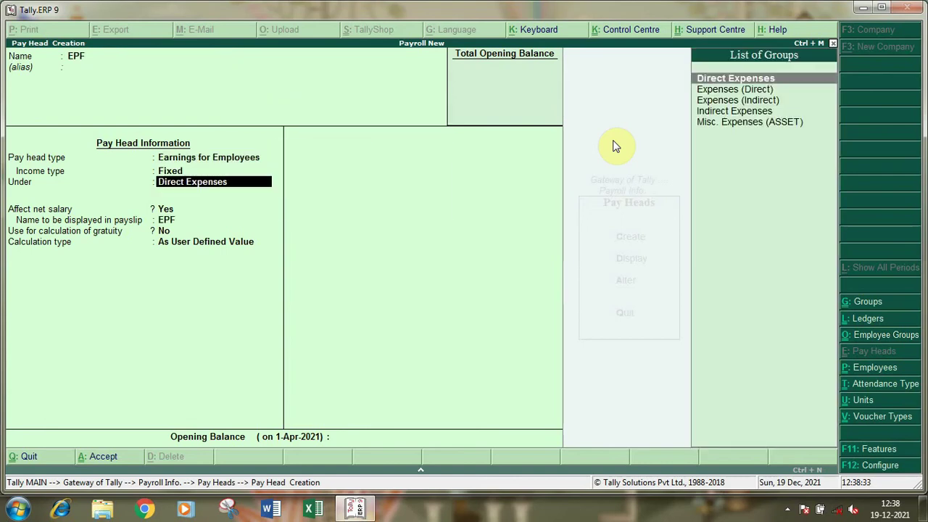
text(In)
key(Return)
key(Return)
key(Return)
key(Return)
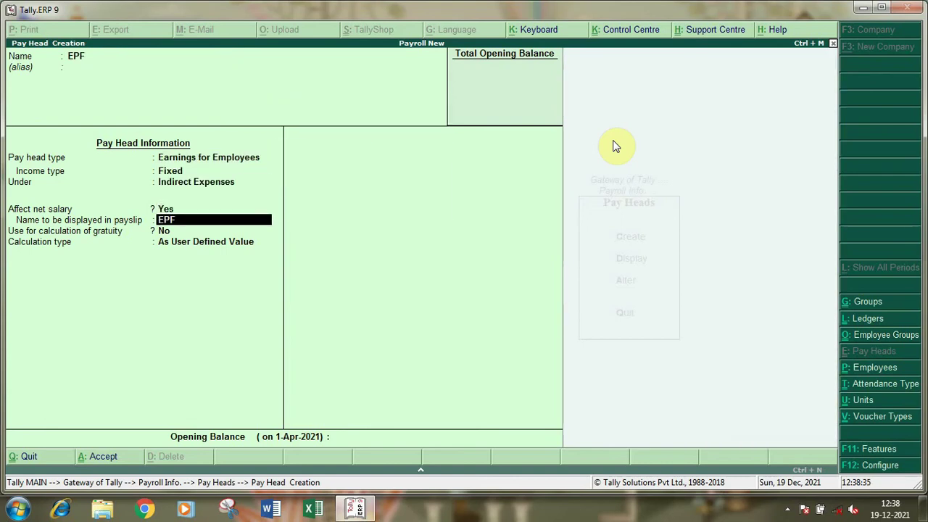
key(Up)
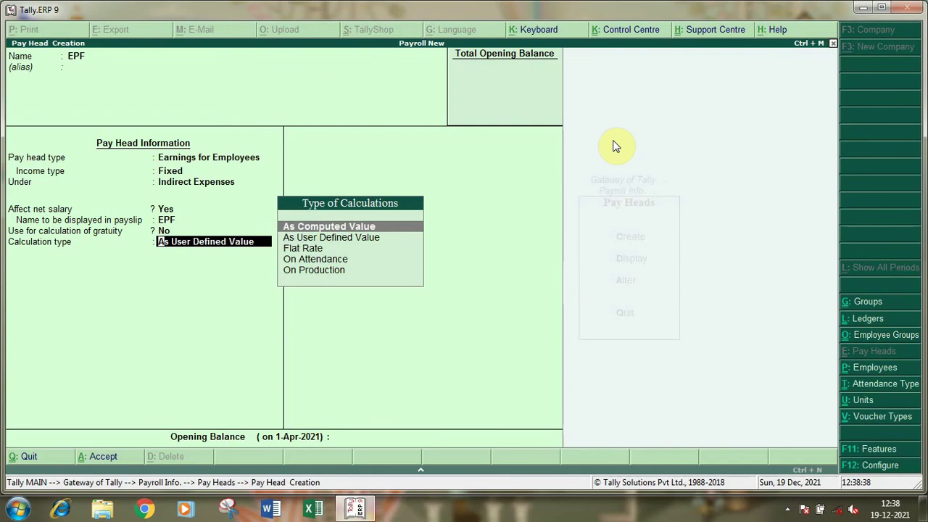
key(Return)
key(Return)
key(Return)
key(Return)
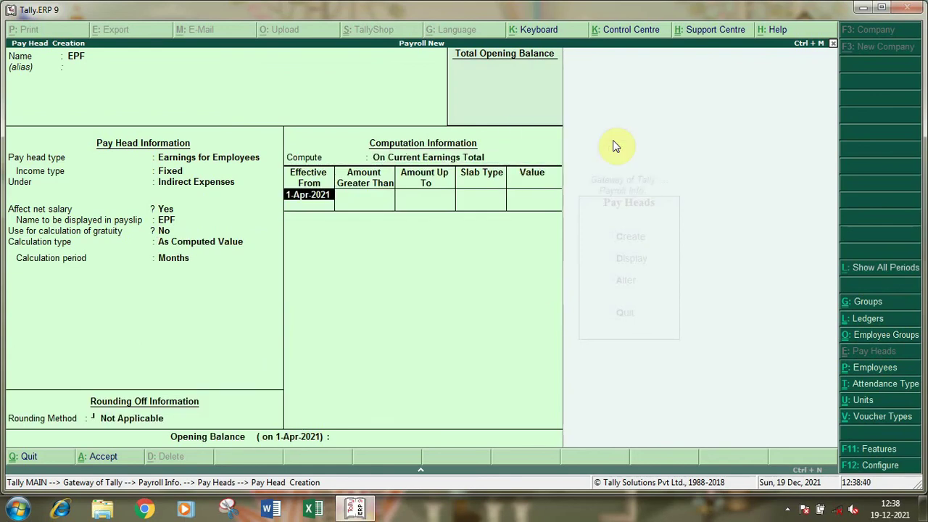
key(Return)
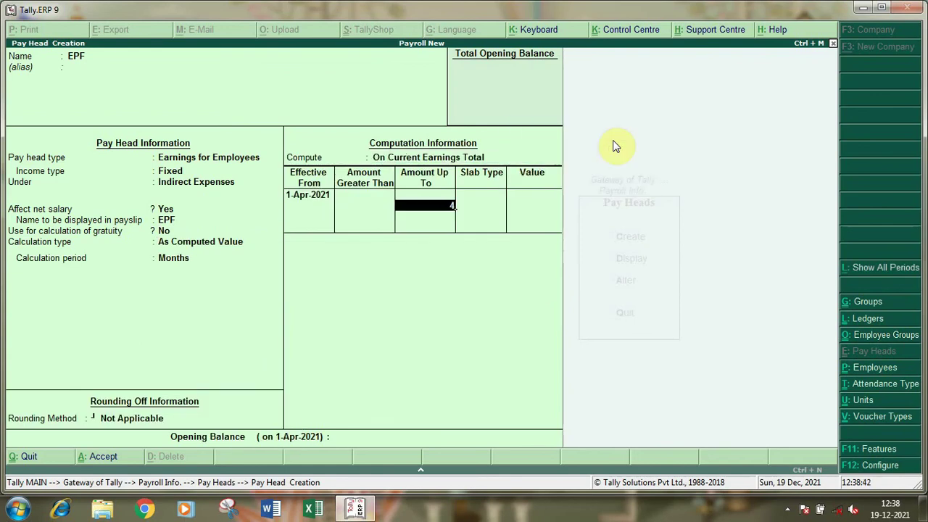
Define EPF slabs of 5% up to 40,000 and 2.50% above it.
text(40000)
key(Return)
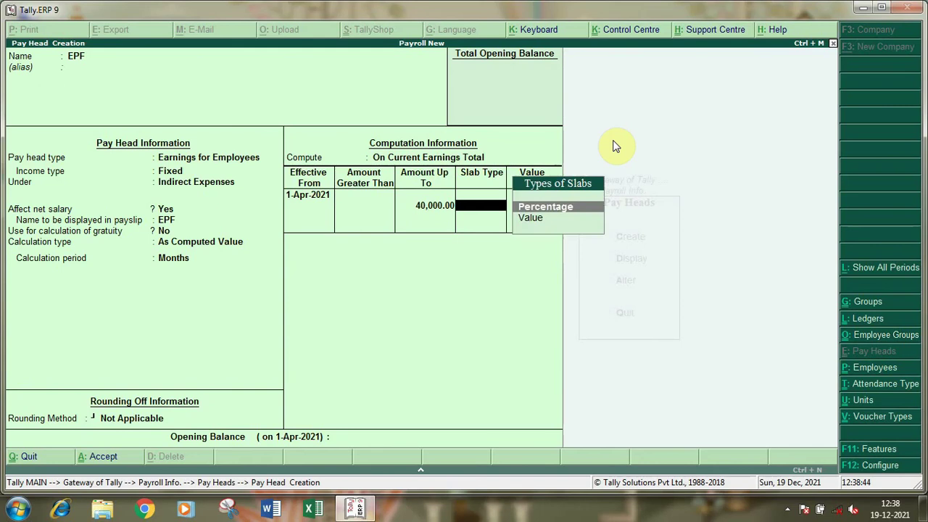
key(Return)
text(5)
key(Return)
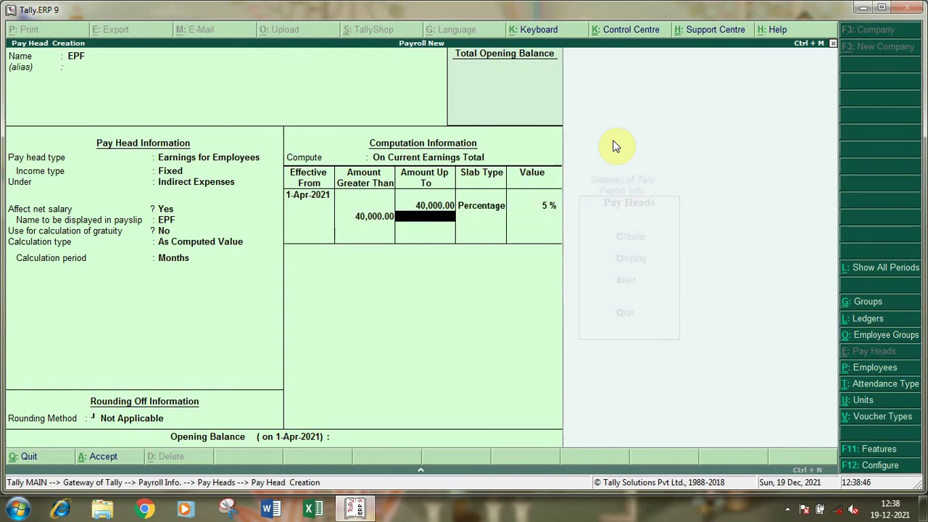
key(Return)
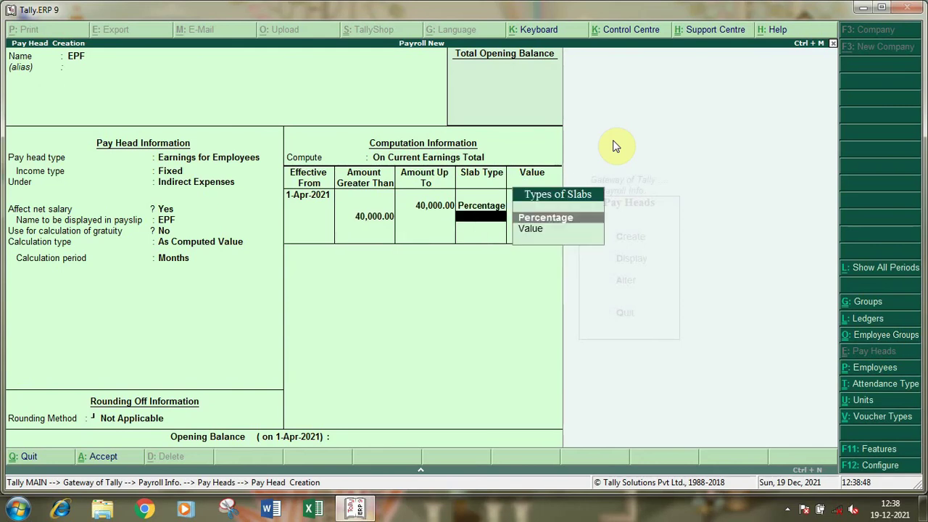
key(Return)
text(2)
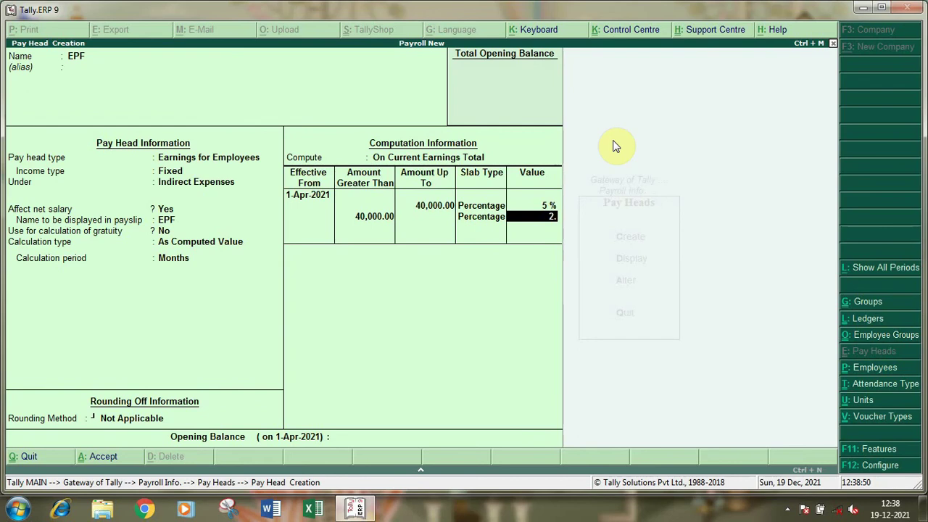
text(.5)
key(Return)
key(Return)
key(Return)
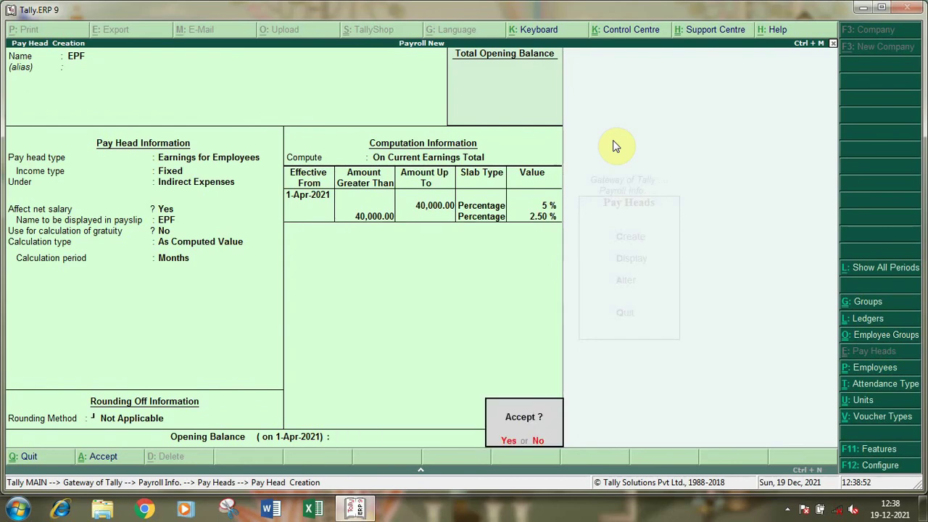
key(Return)
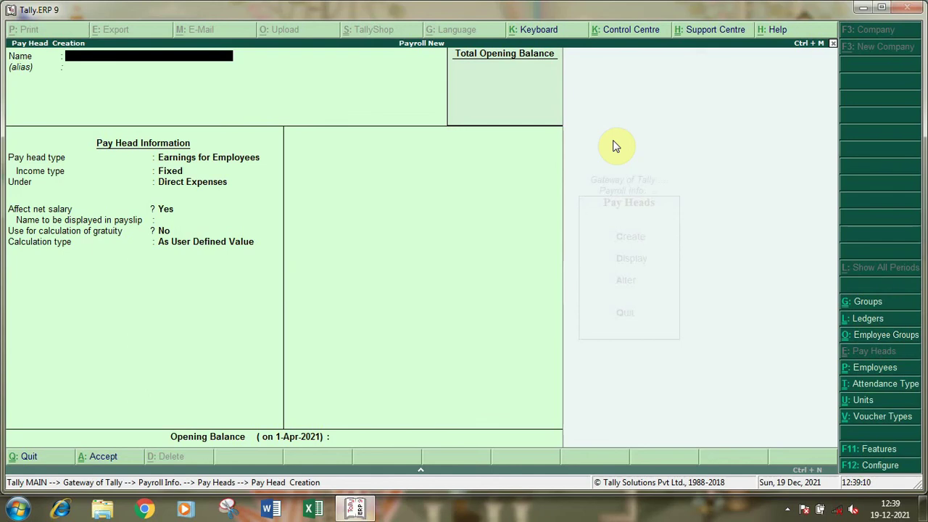
Create and save the Salary Payble pay head as Not Applicable under Current Liabilities.
text(Salary Payble)
key(Return)
key(Return)
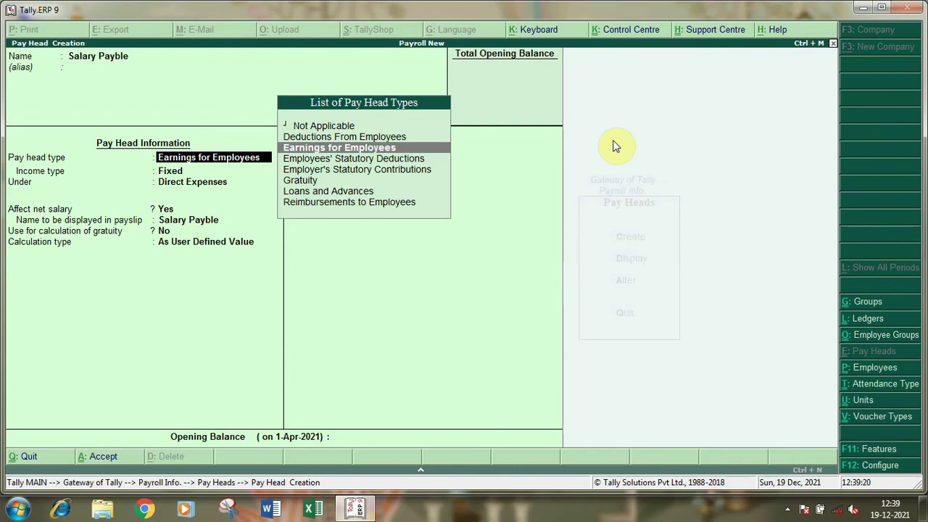
key(Up)
key(Up)
key(Return)
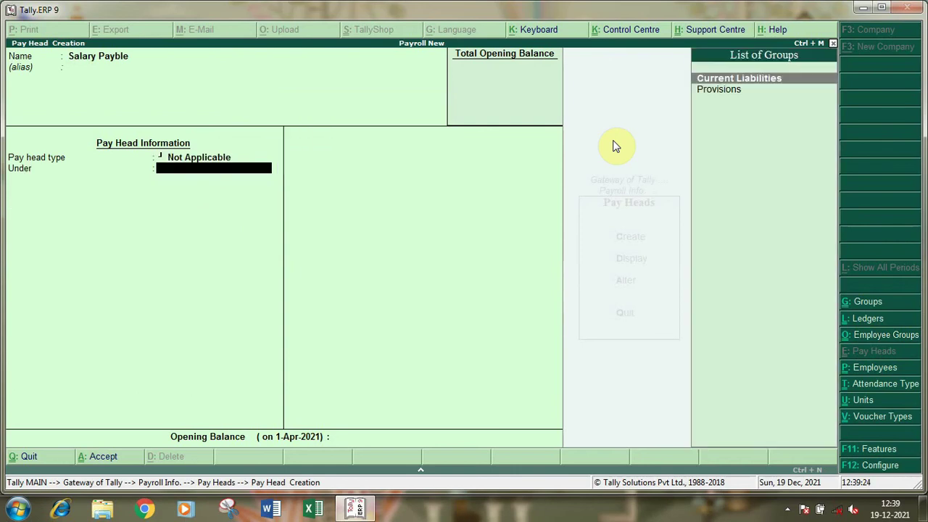
key(Return)
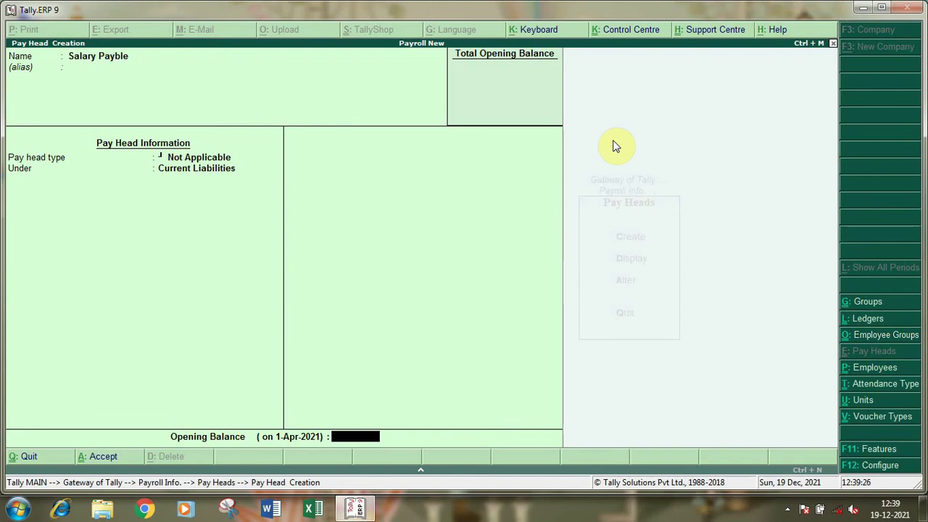
key(Return)
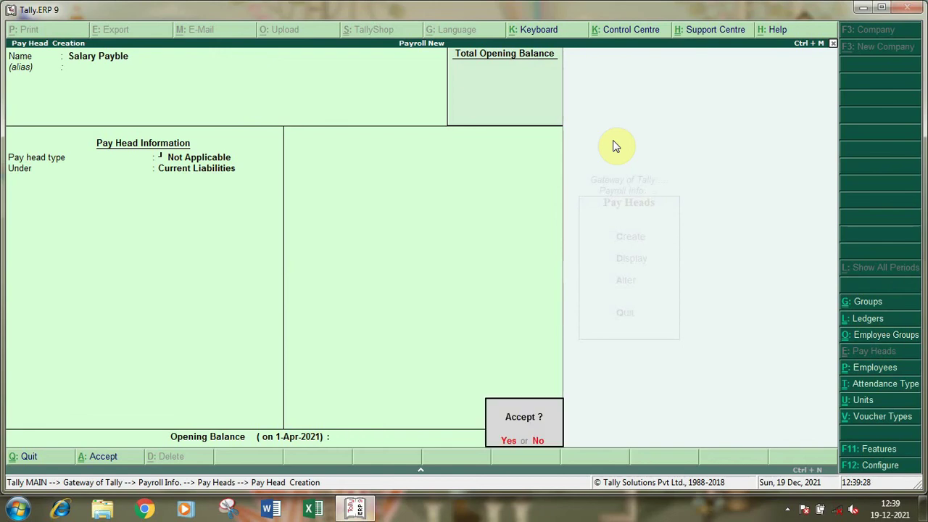
key(y)
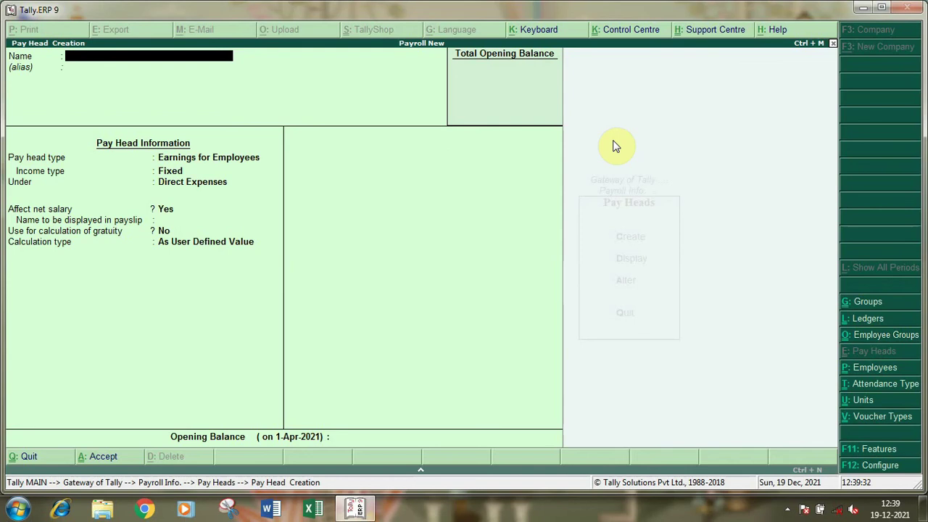
Quit the blank pay head form and return to the Payroll Info menu.
key(Escape)
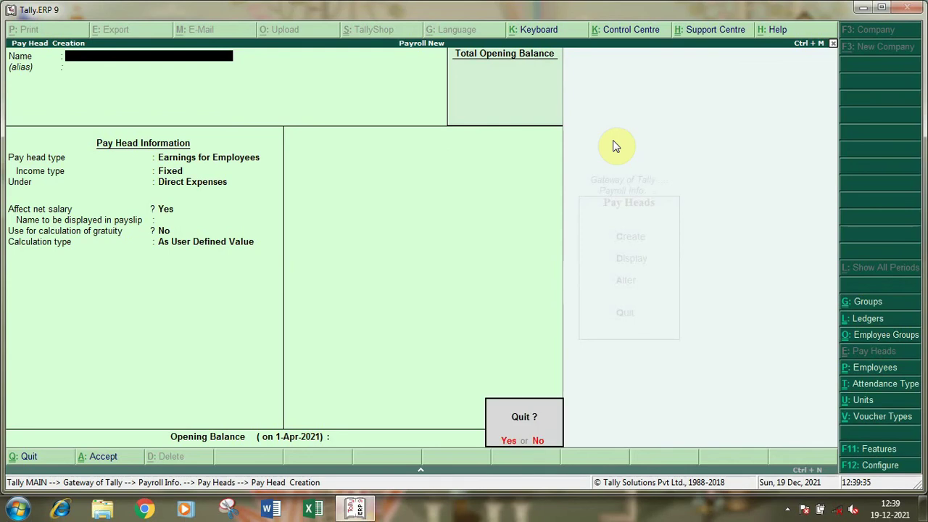
key(y)
key(Escape)
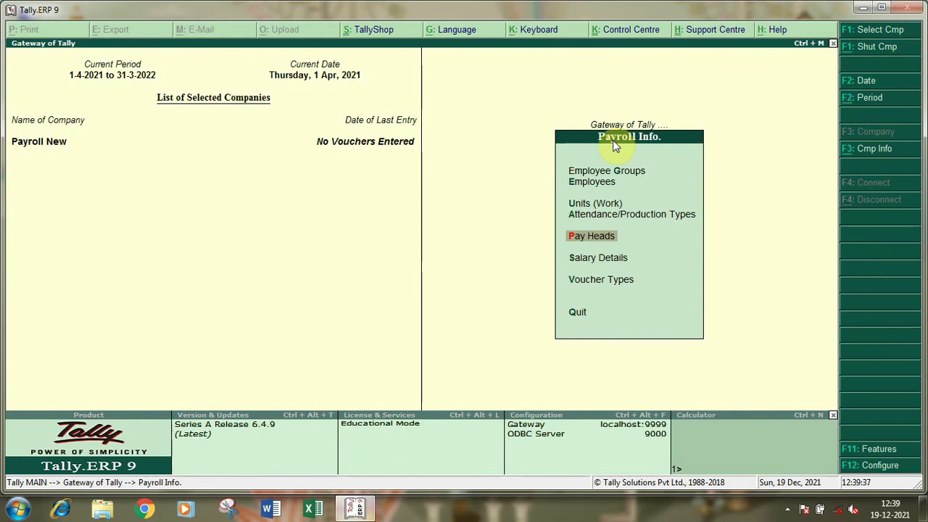
Go to Salary Details > Define and select the employee.
key(Down)
key(Return)
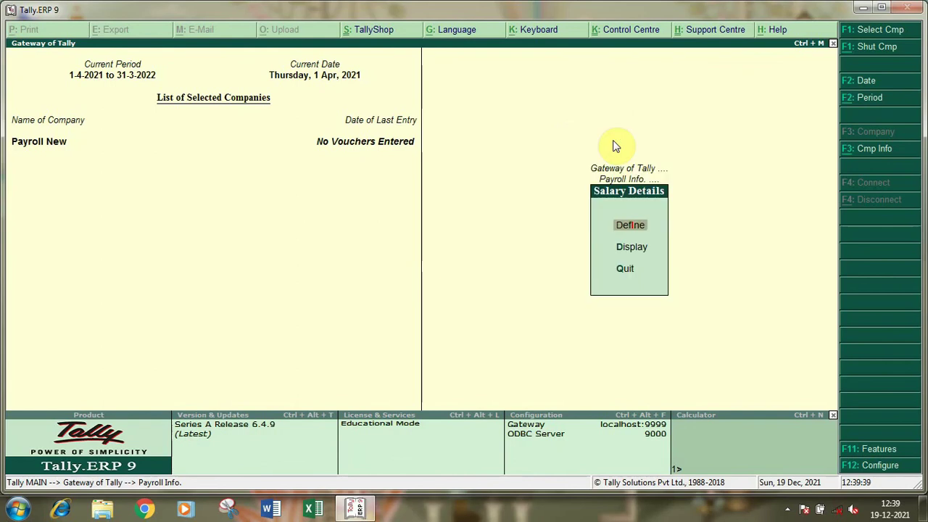
key(Return)
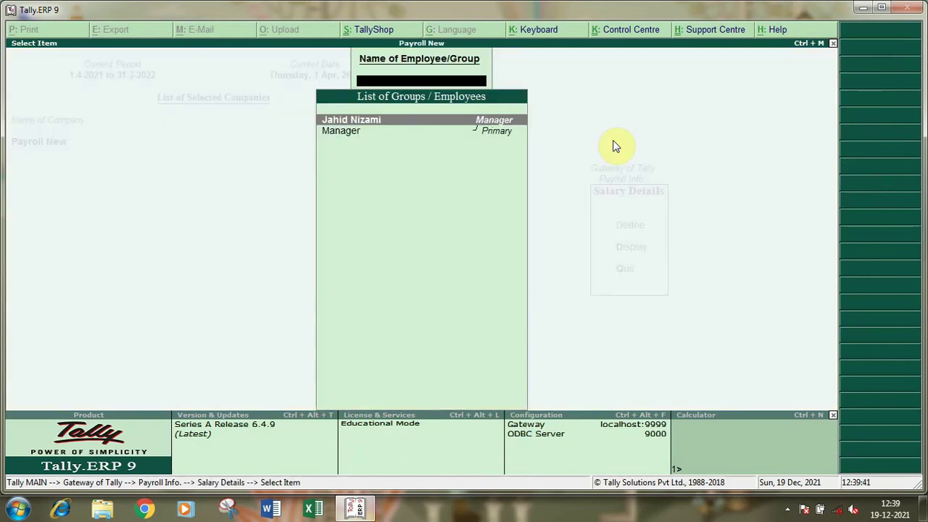
key(Return)
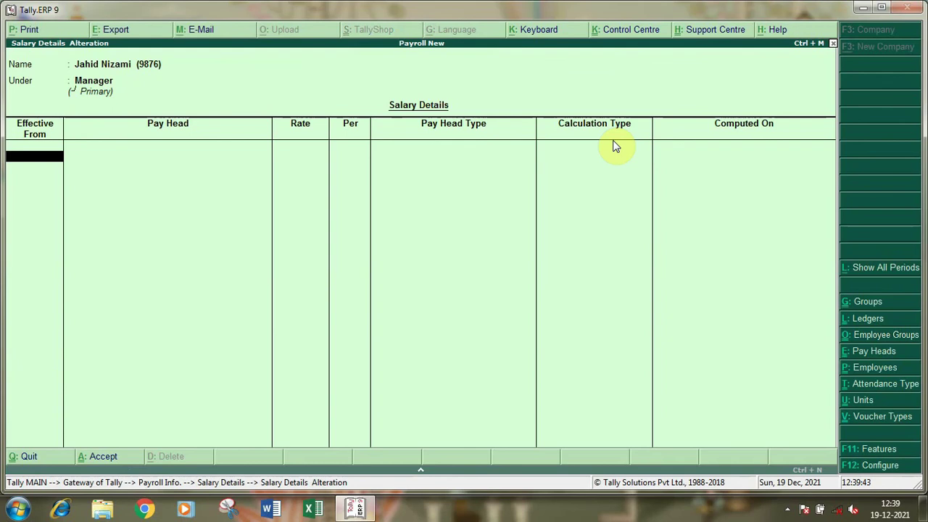
Start an entry effective 1-Apr-2021 with Basic Salary, then abandon it.
text(1-4)
key(Return)
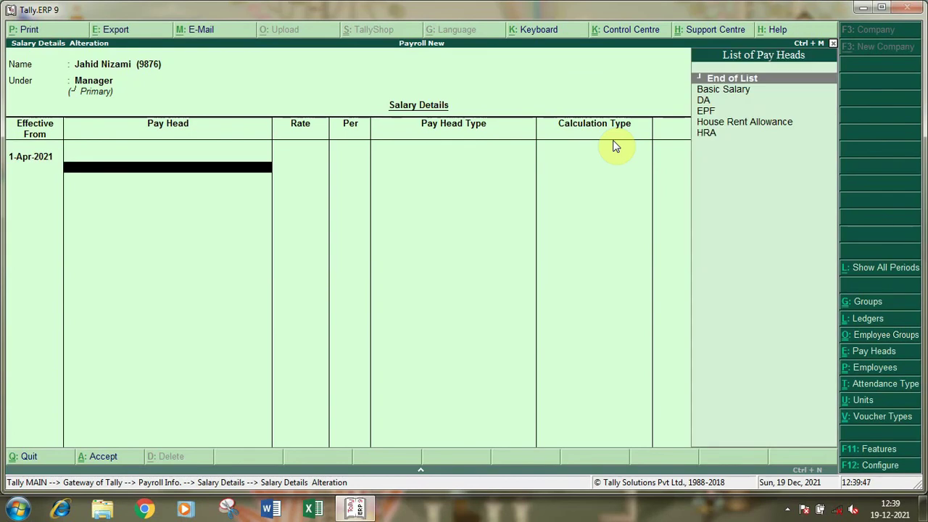
key(Down)
key(Return)
text(4)
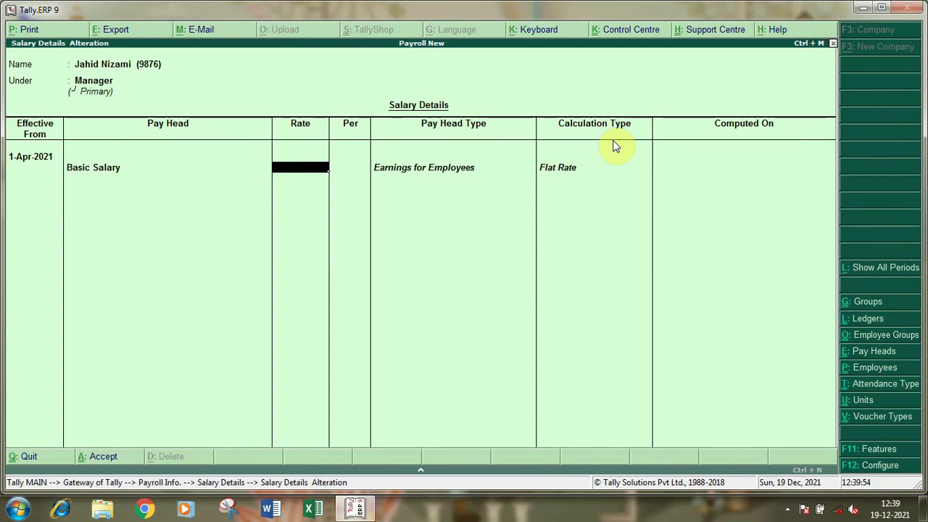
key(Escape)
Discard the employee entry and give the Manager group Basic Salary 40,000 monthly from 1-Apr-2021.
key(y)
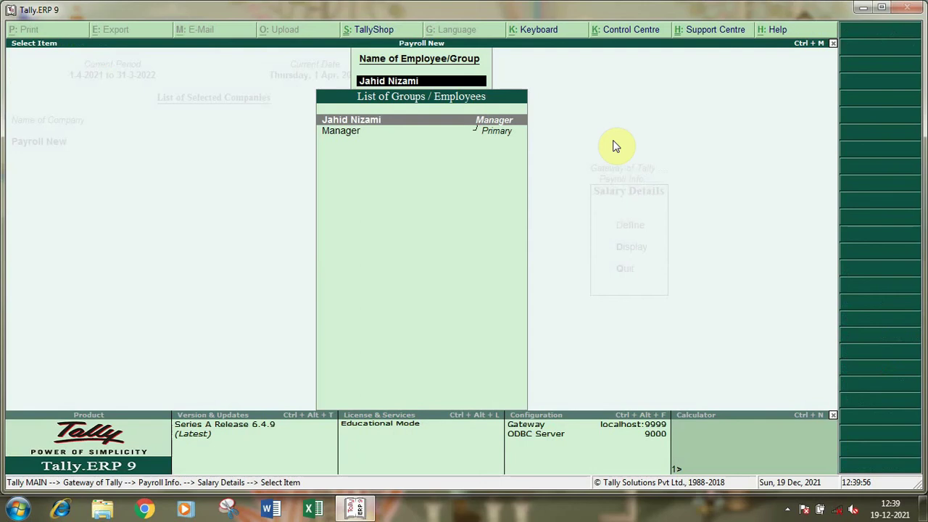
key(Down)
key(Return)
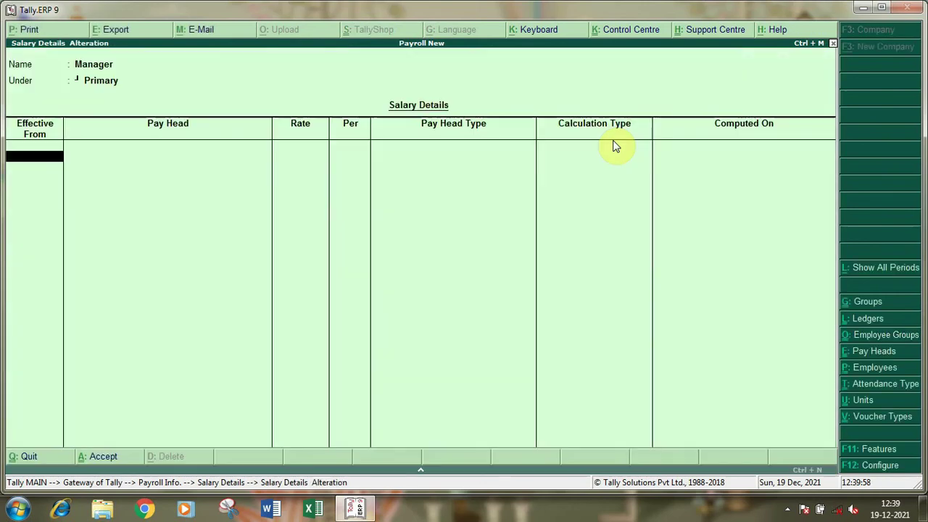
text(1-4)
key(Return)
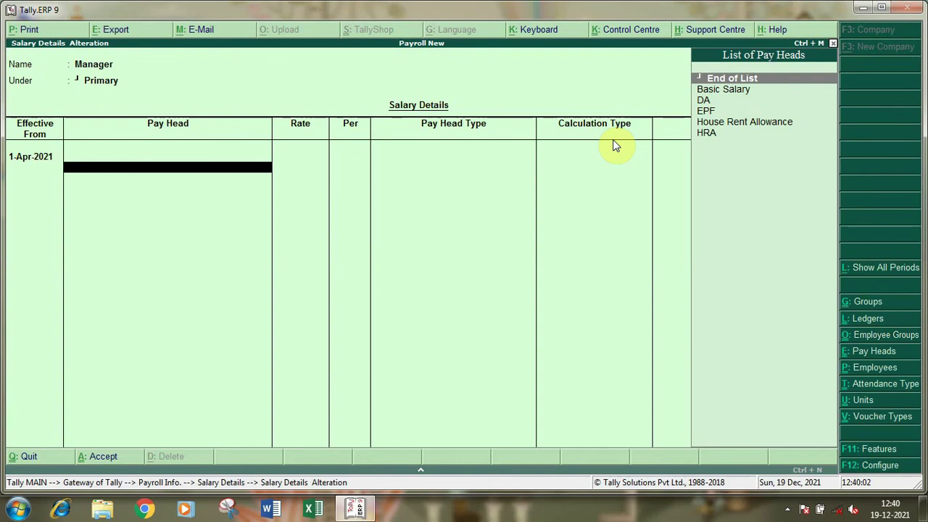
key(Down)
key(Return)
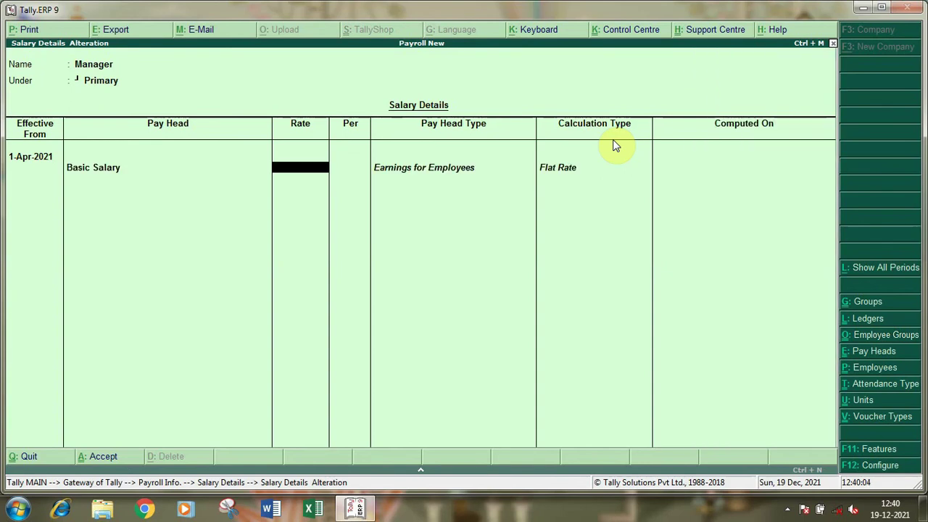
text(40,000)
key(Return)
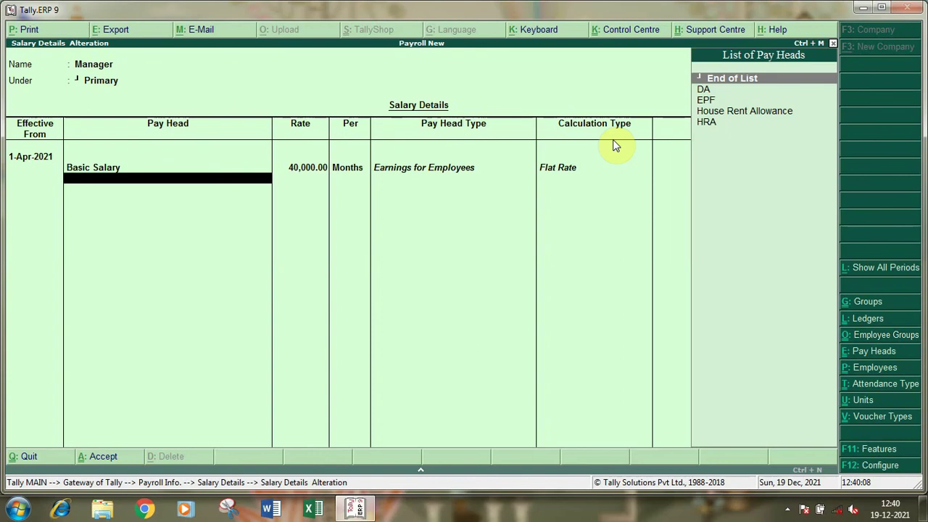
Add DA, HRA and EPF pay heads to the Manager group and save.
key(Return)
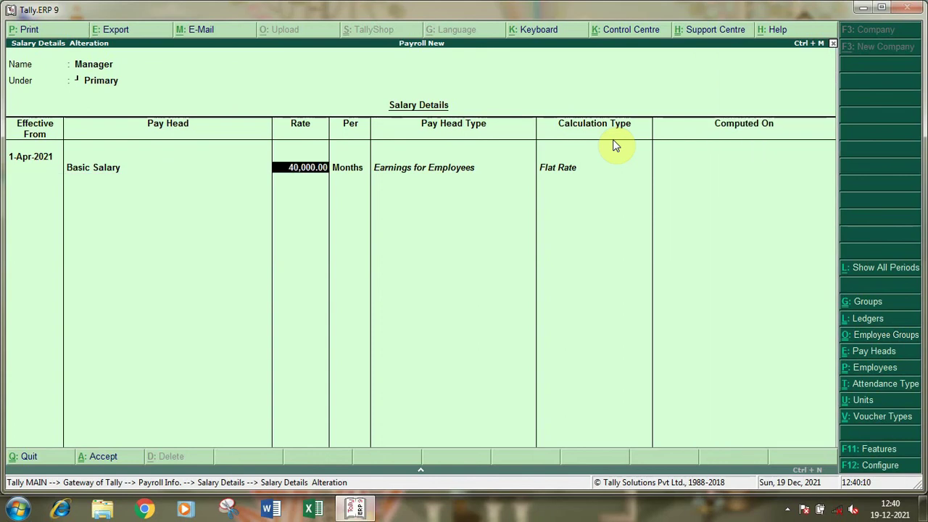
key(BackSpace)
key(Return)
key(Down)
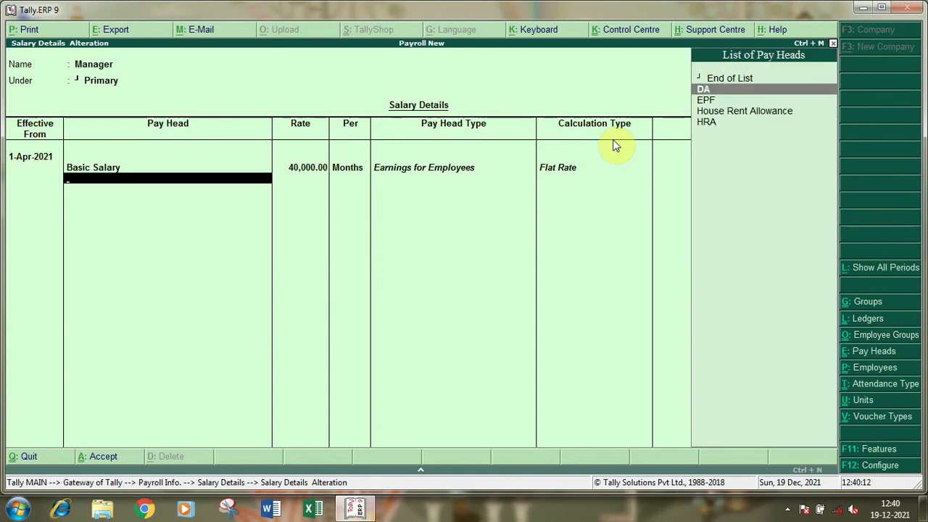
key(Return)
key(Down)
key(Down)
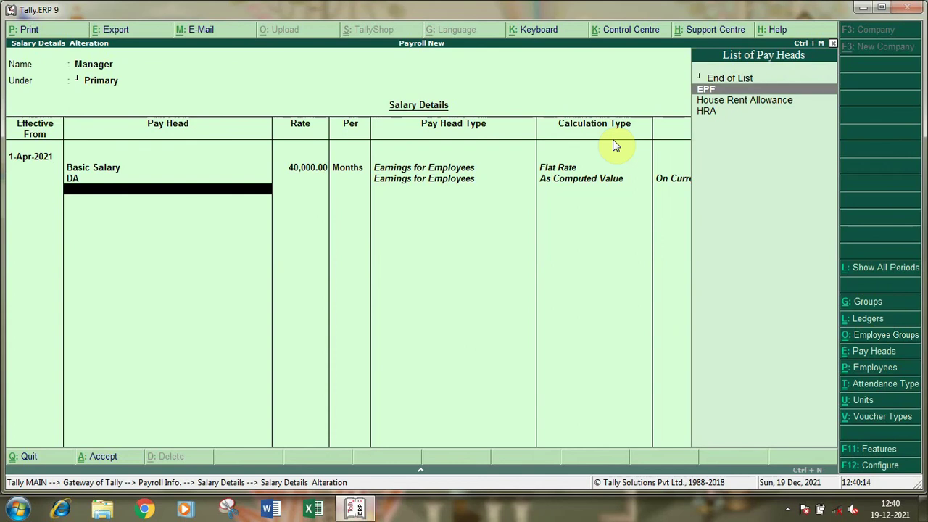
key(Return)
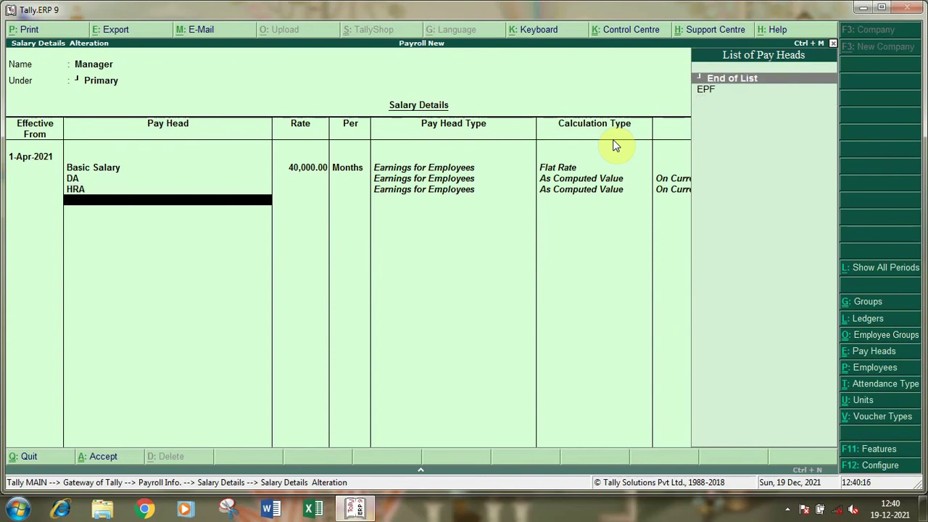
key(Down)
key(Return)
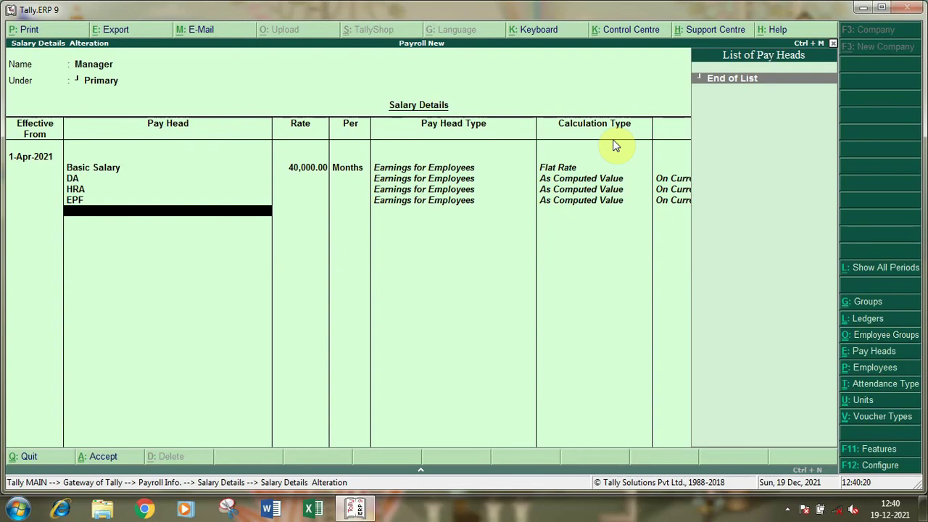
key(Return)
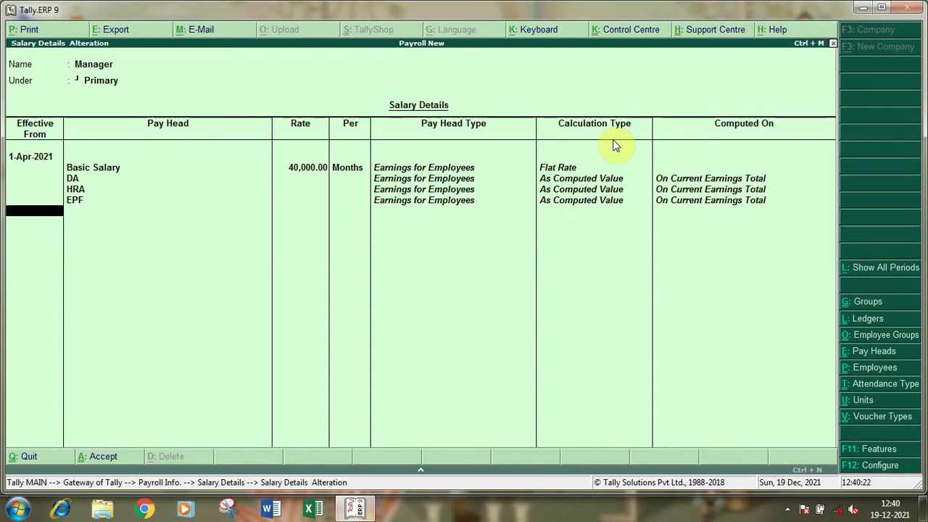
key(Up)
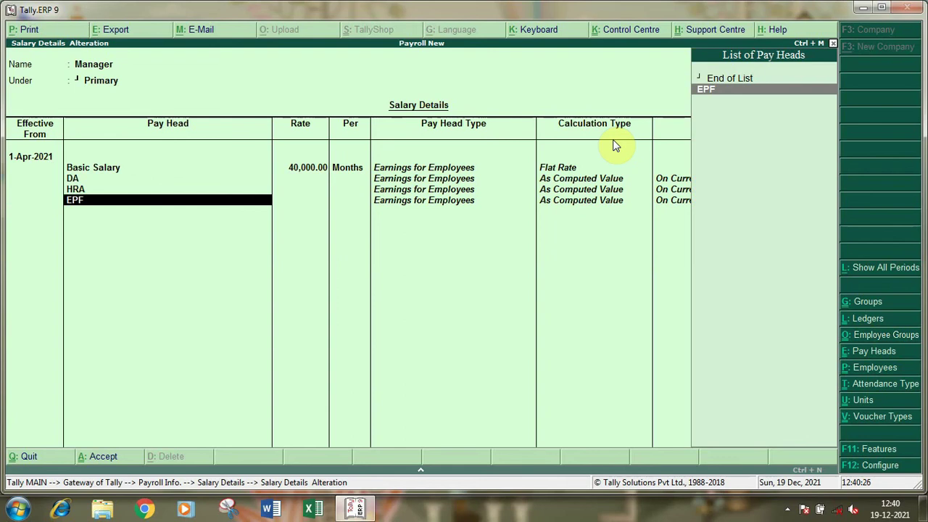
key(Return)
key(Return)
key(Return)
key(Return)
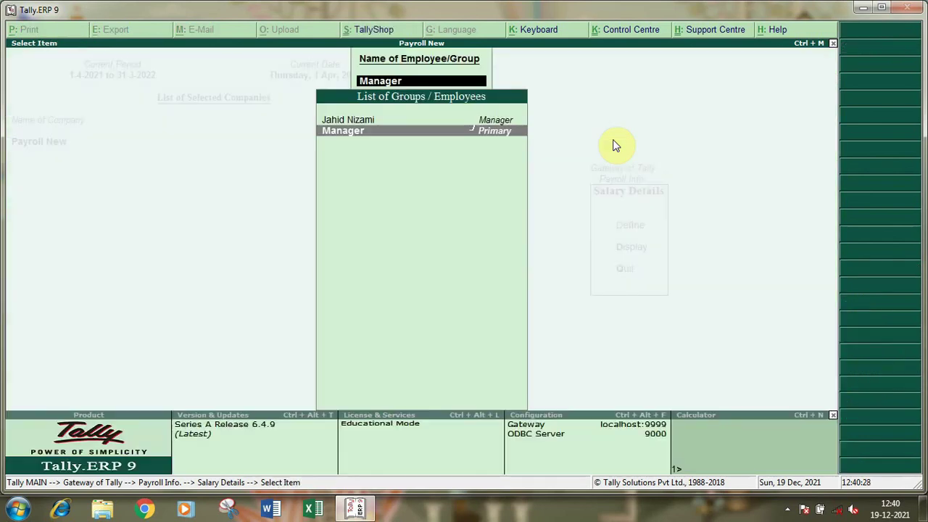
Copy the Manager group's Basic Salary 40,000.00, DA, HRA and EPF into the employee's details from 1-Apr-2021.
key(Up)
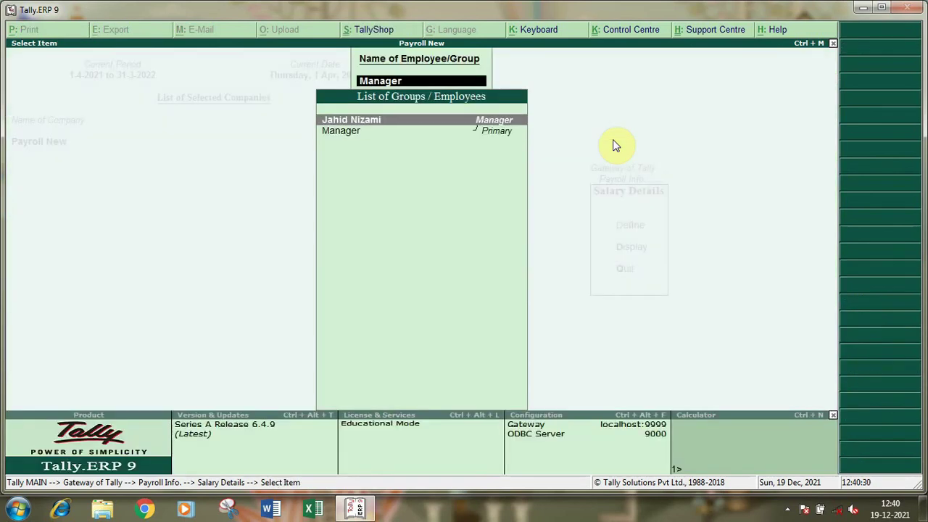
key(Return)
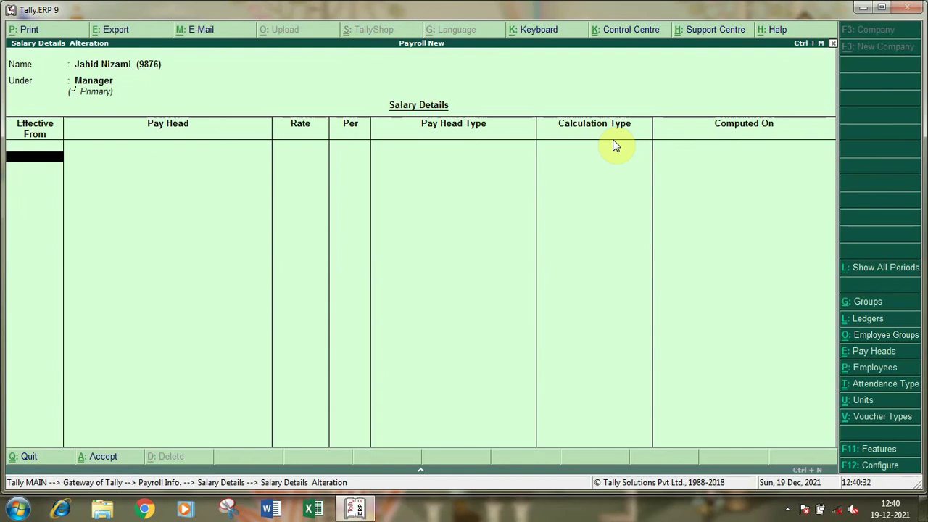
text(1-4)
key(Return)
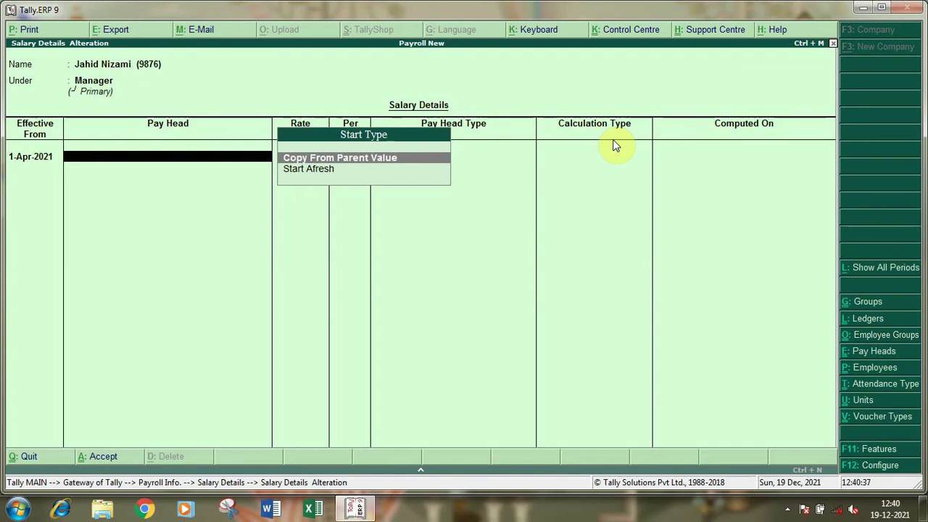
key(Down)
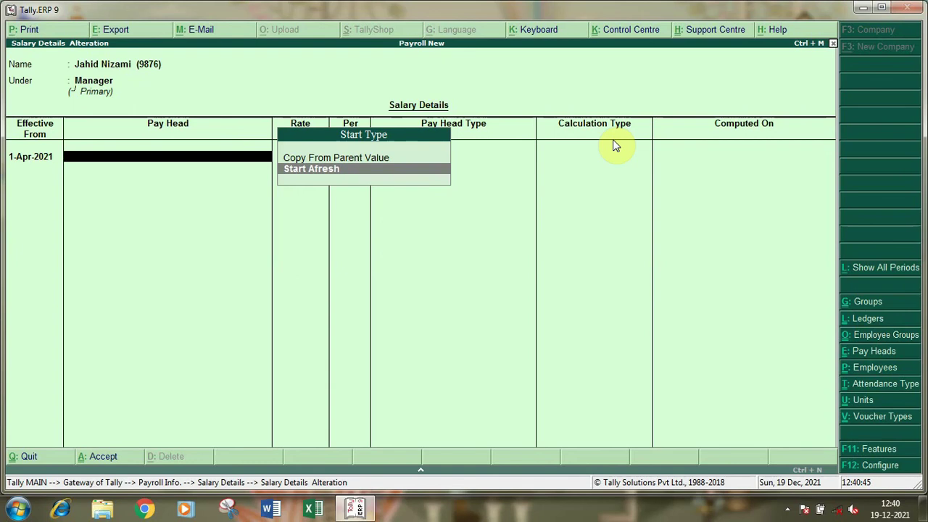
key(Up)
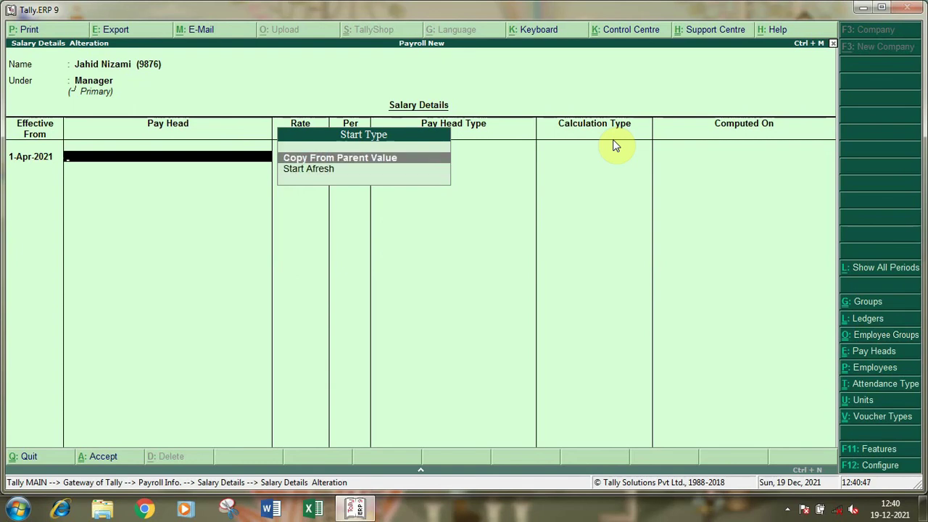
key(Return)
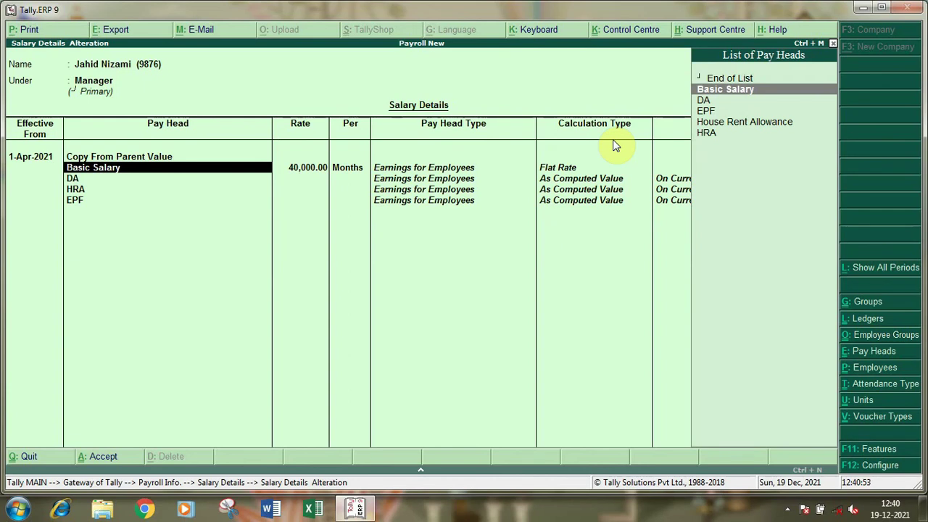
key(Return)
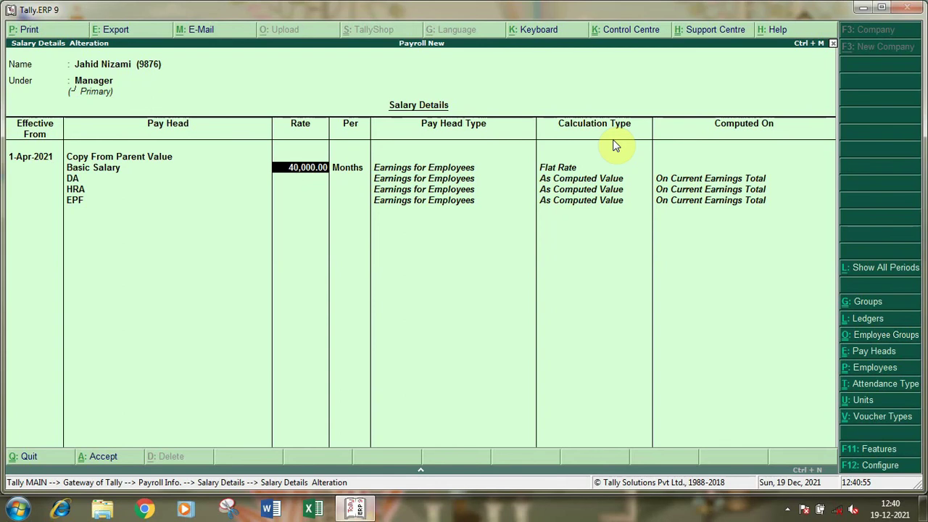
key(Return)
key(Return)
key(Return)
key(Return)
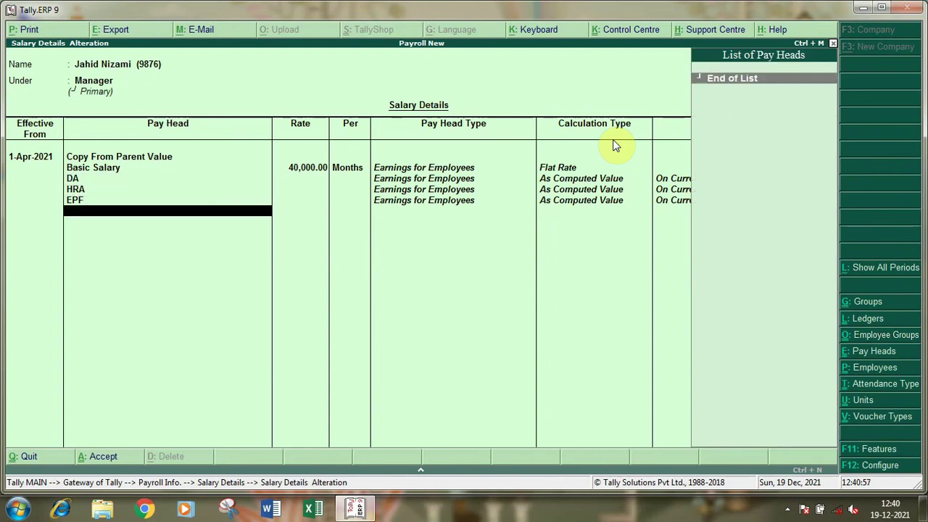
key(ctrl+a)
key(BackSpace)
Go to Voucher Types > Create and select the Payroll voucher type.
key(Escape)
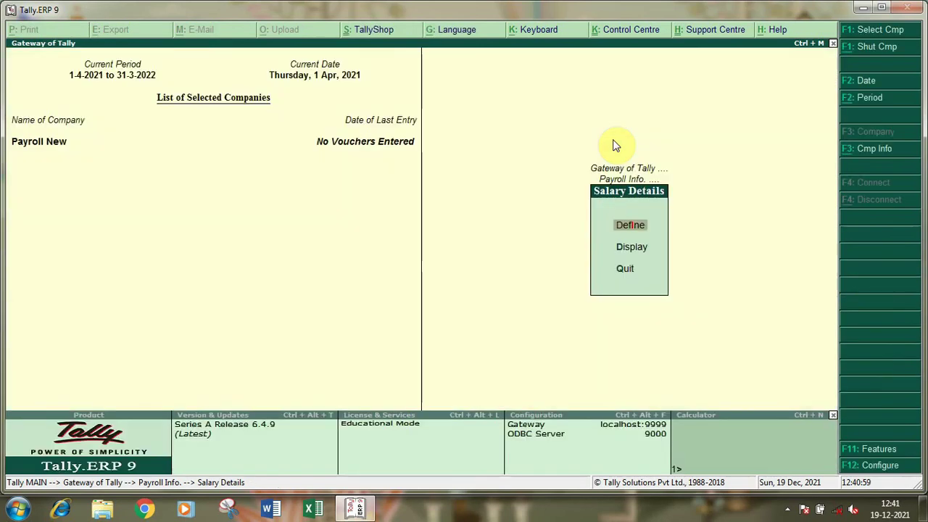
key(Escape)
key(Down)
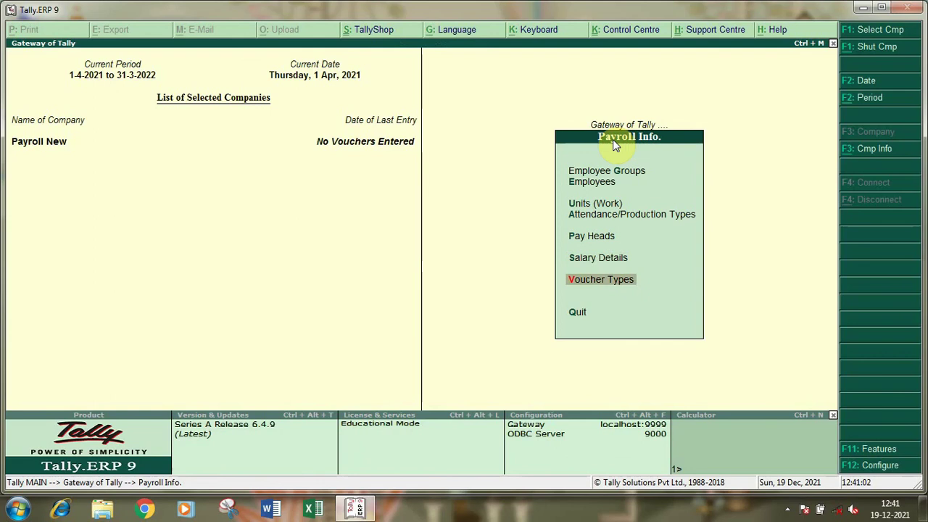
key(Return)
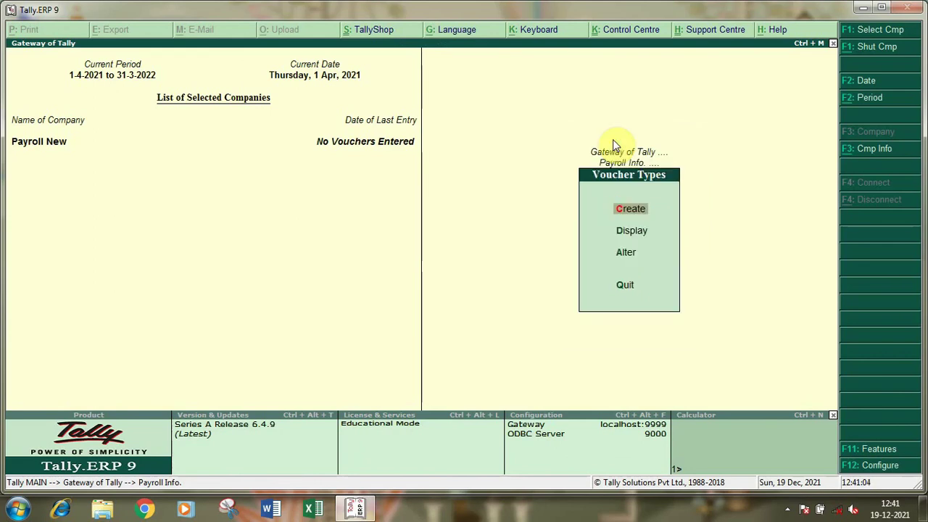
key(Escape)
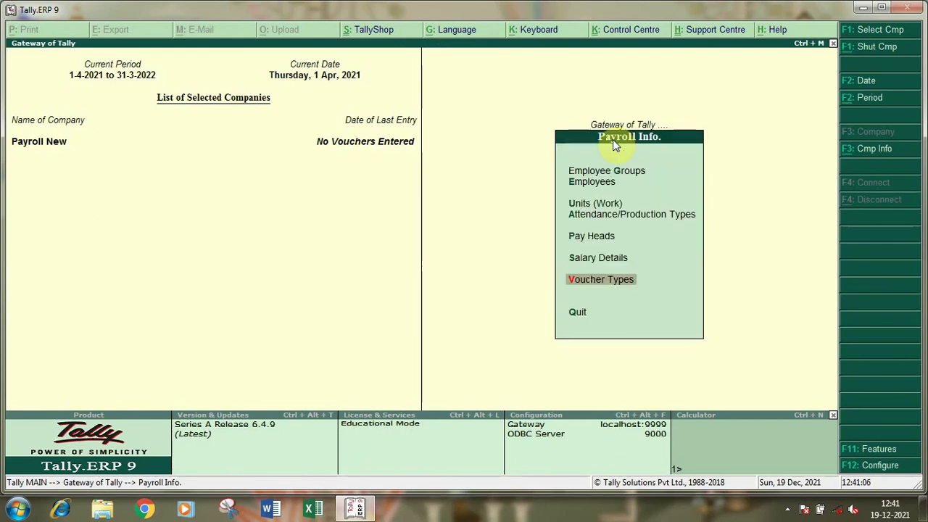
key(Return)
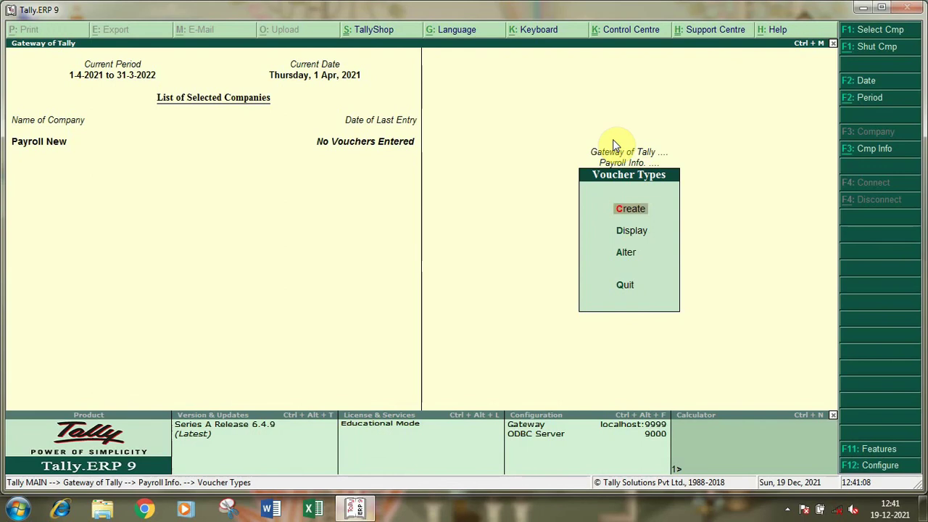
key(Return)
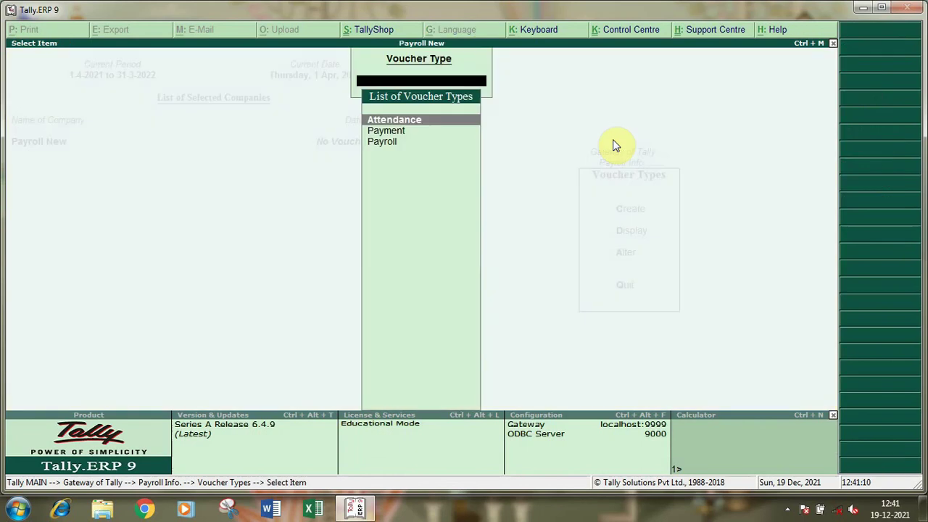
key(Down)
key(Down)
key(Return)
Add a Payslip class using the Salary Payble ledger, save the voucher type, and return to Payroll Info.
key(Return)
key(Return)
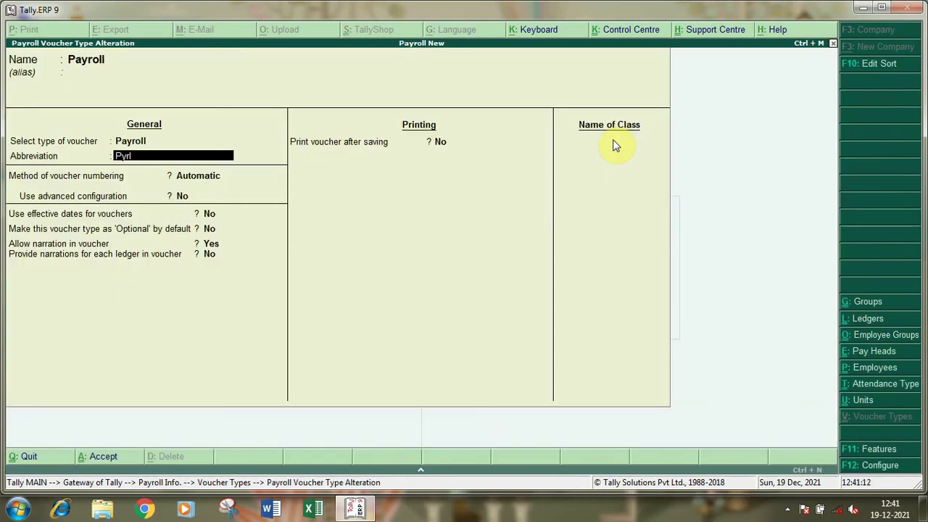
key(Return)
key(Return)
key(Return)
key(Return)
key(Return)
key(Return)
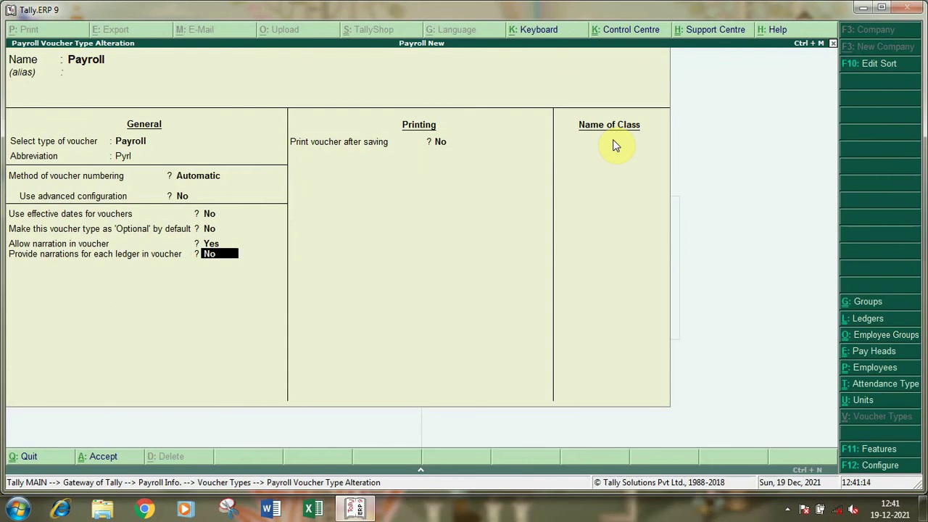
key(Return)
key(Return)
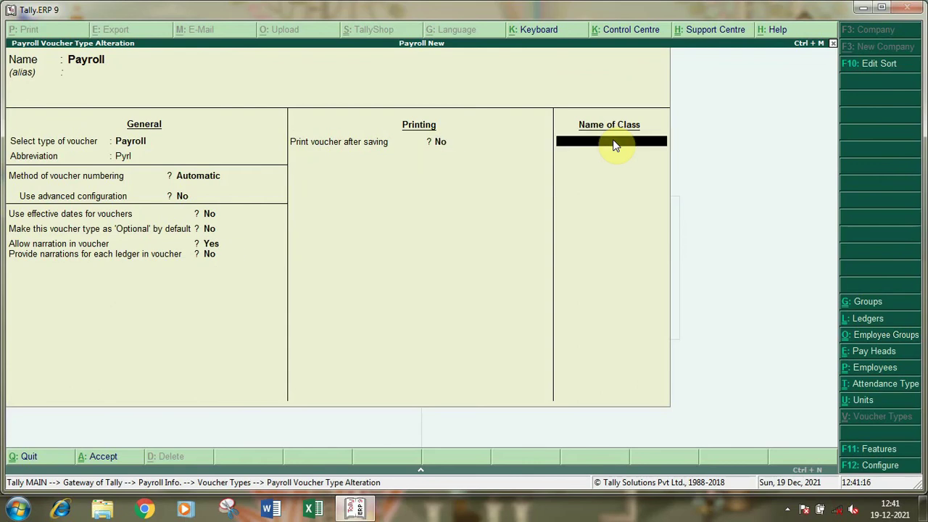
text(Payslip)
key(Return)
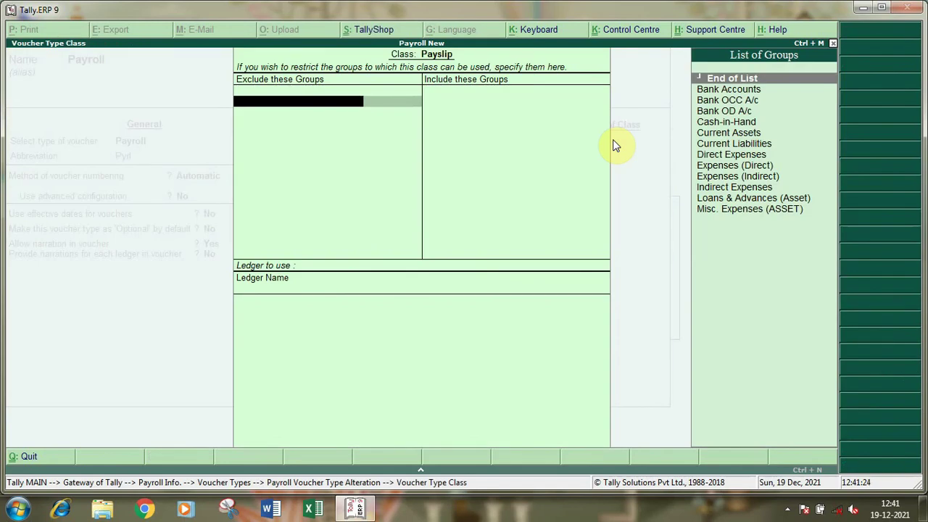
key(Return)
key(Return)
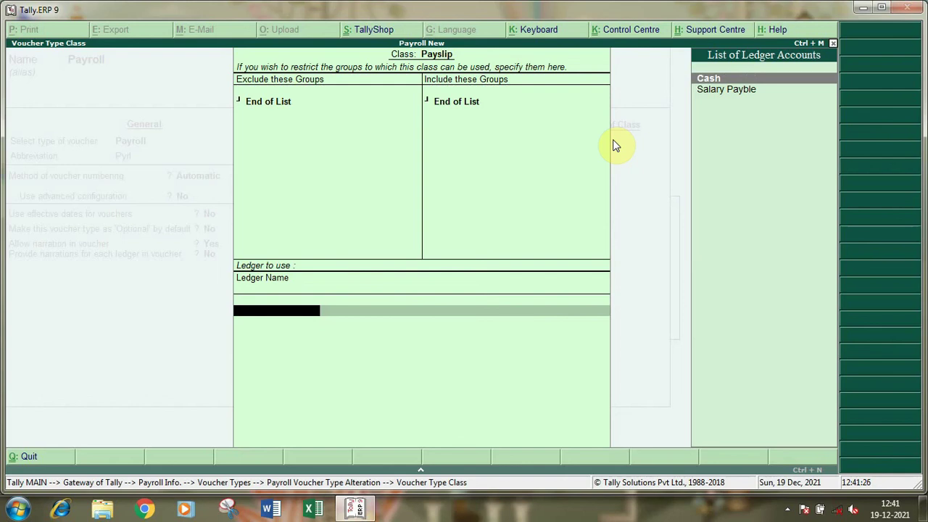
key(Down)
key(ctrl+a)
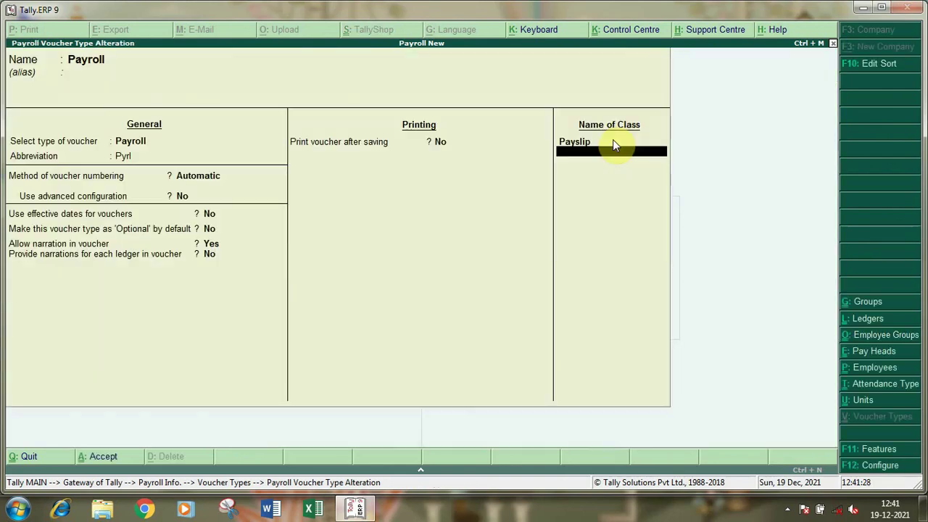
key(Return)
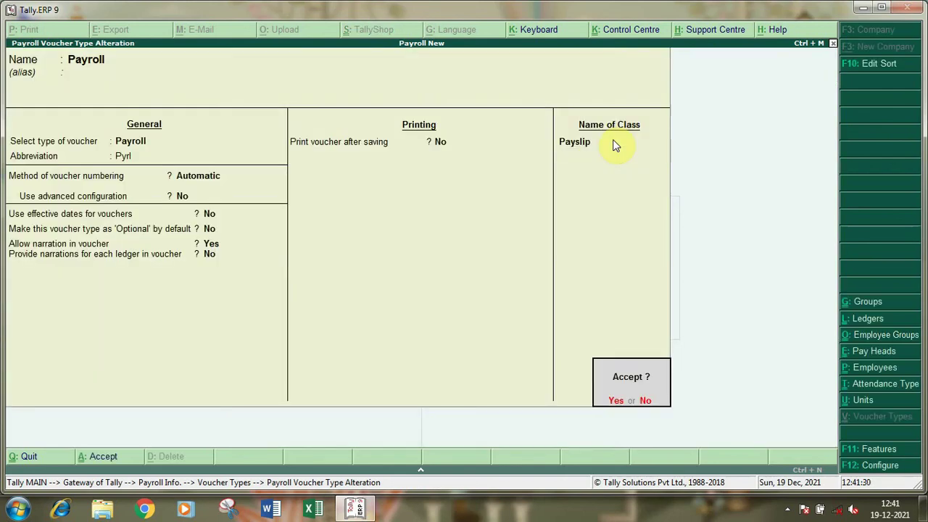
key(y)
key(Escape)
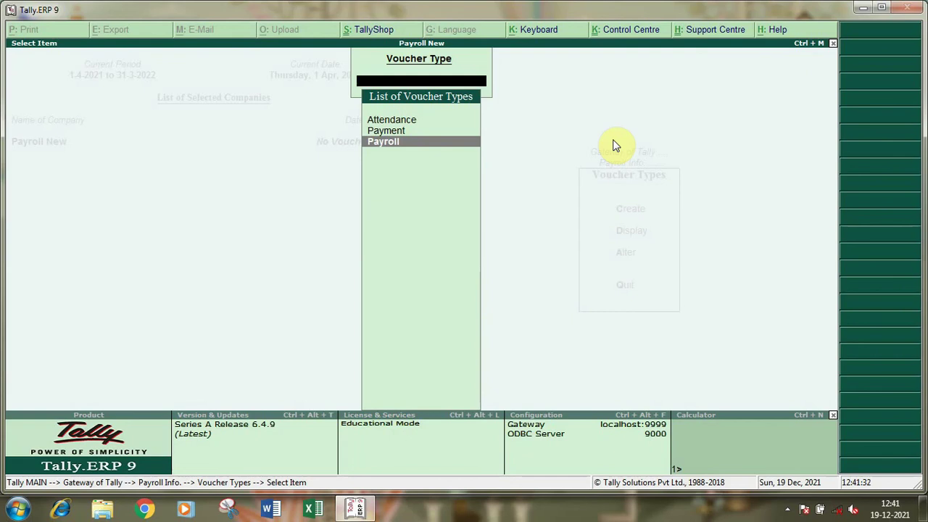
key(Escape)
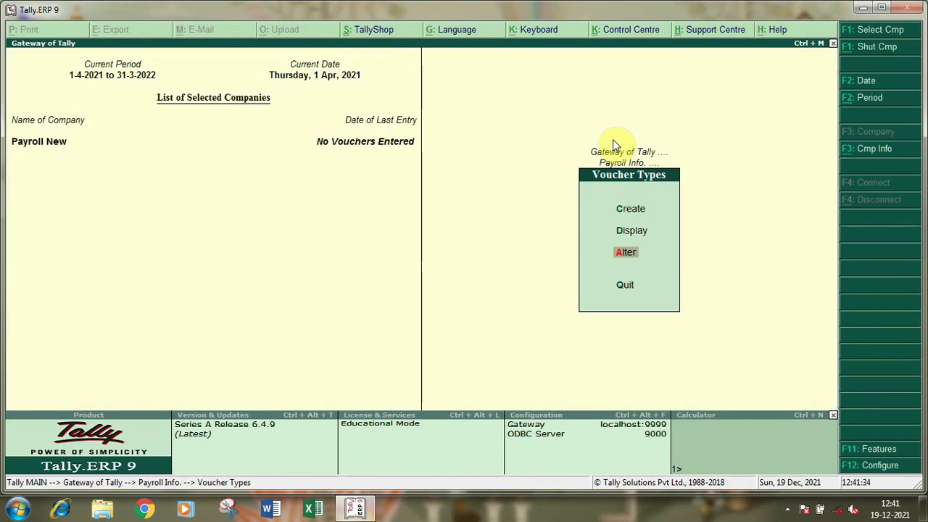
key(Escape)
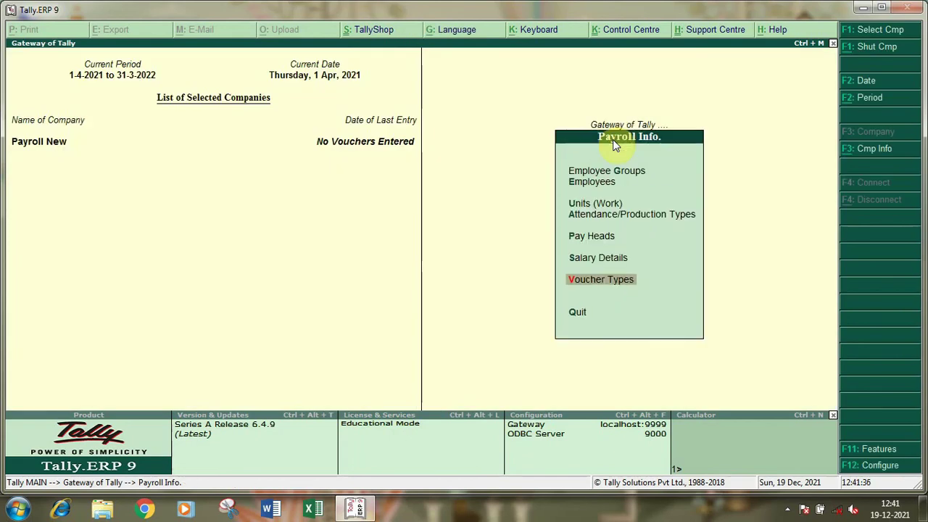
Reopen the Payroll voucher type and step through its Payslip class settings.
click(603, 281)
key(Return)
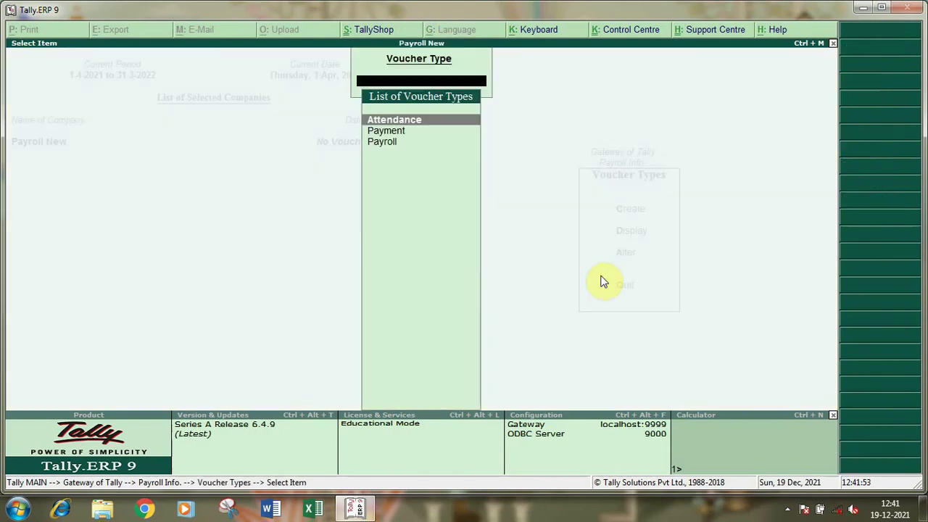
text(P)
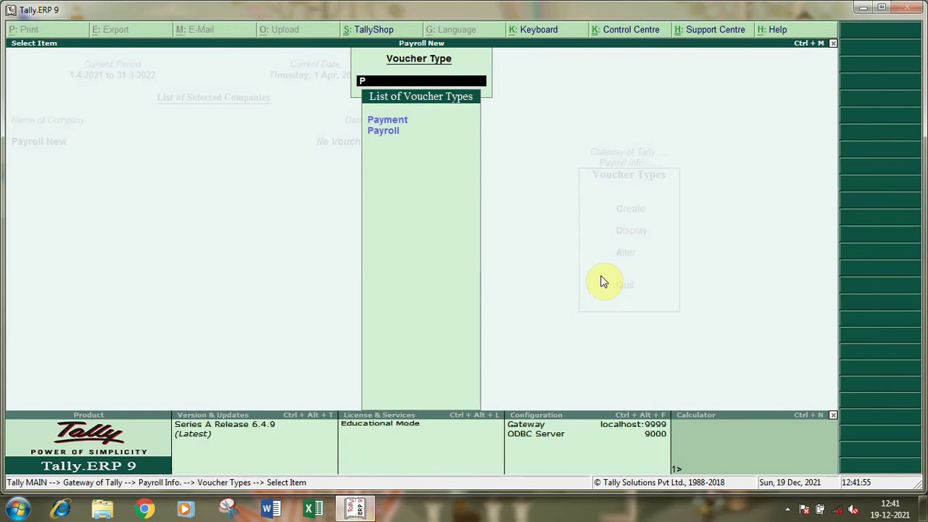
key(Down)
key(Return)
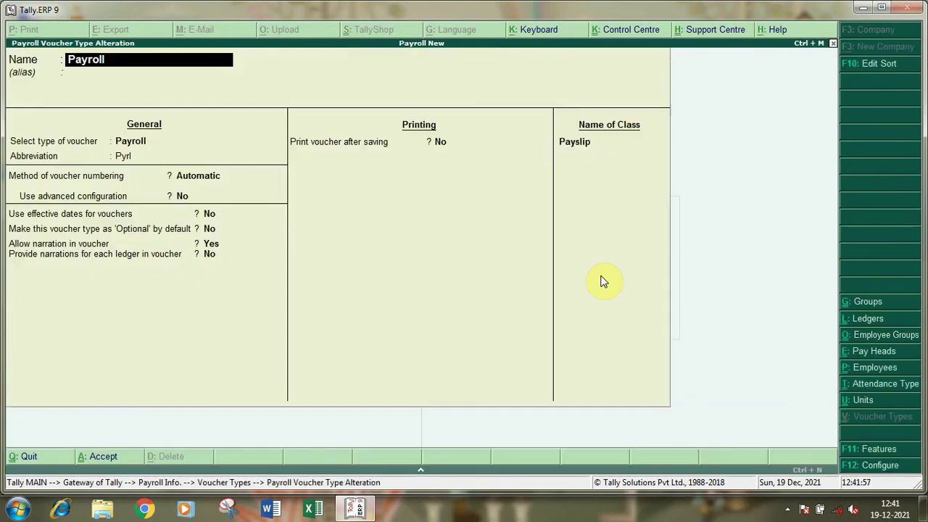
key(Return)
key(Return)
key(Return)
key(Return)
key(Return)
key(Return)
key(Return)
key(Return)
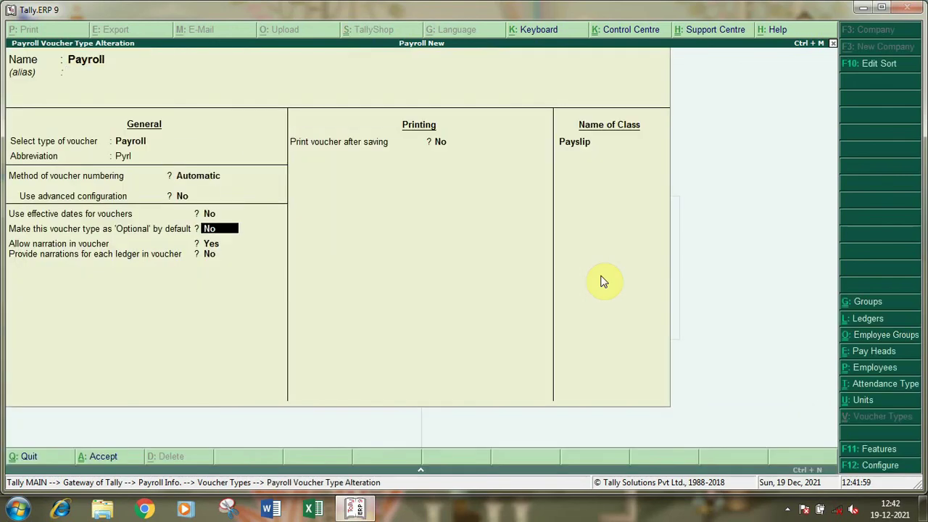
key(Return)
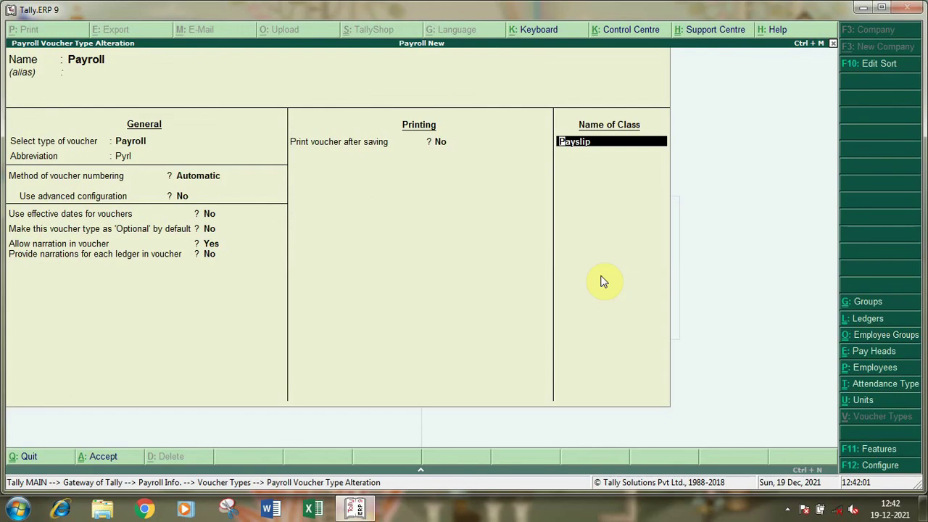
key(Return)
key(Return)
key(Return)
key(Return)
key(Return)
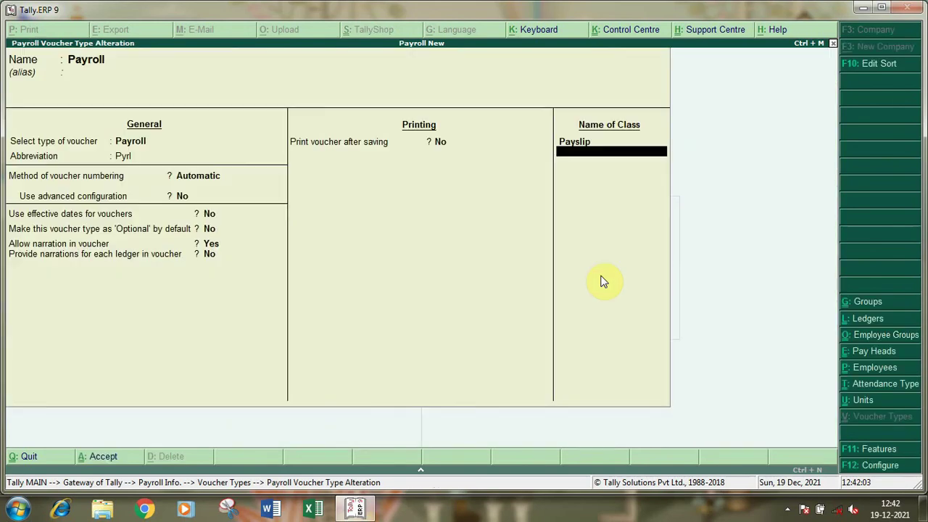
key(Return)
key(Return)
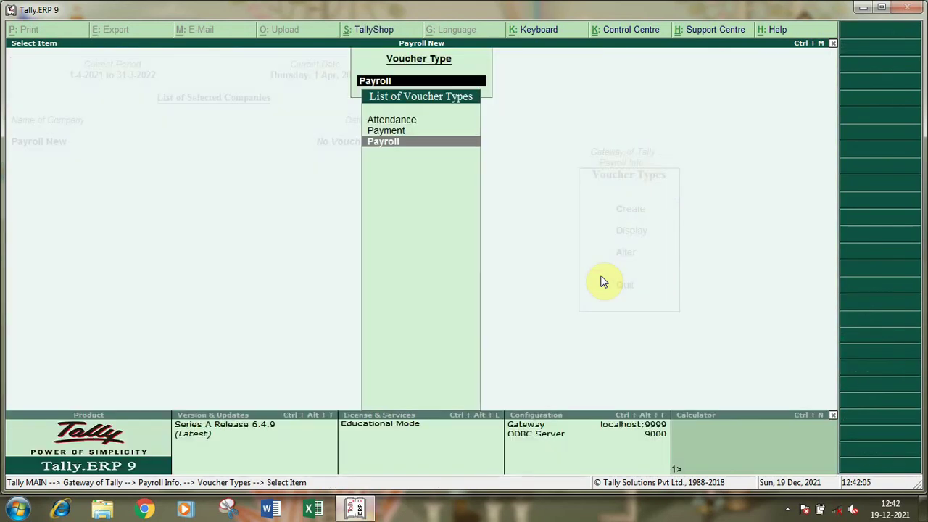
Keep Salary Payble as the Payslip class ledger and accept the voucher type.
key(Return)
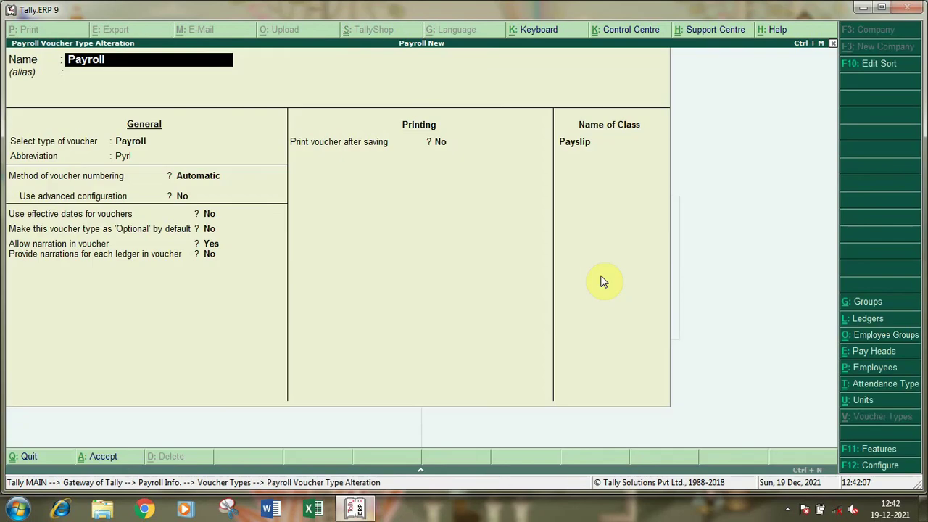
key(Return)
key(Return)
key(Return)
key(Return)
key(Return)
key(Return)
key(Return)
key(Return)
key(Return)
key(Return)
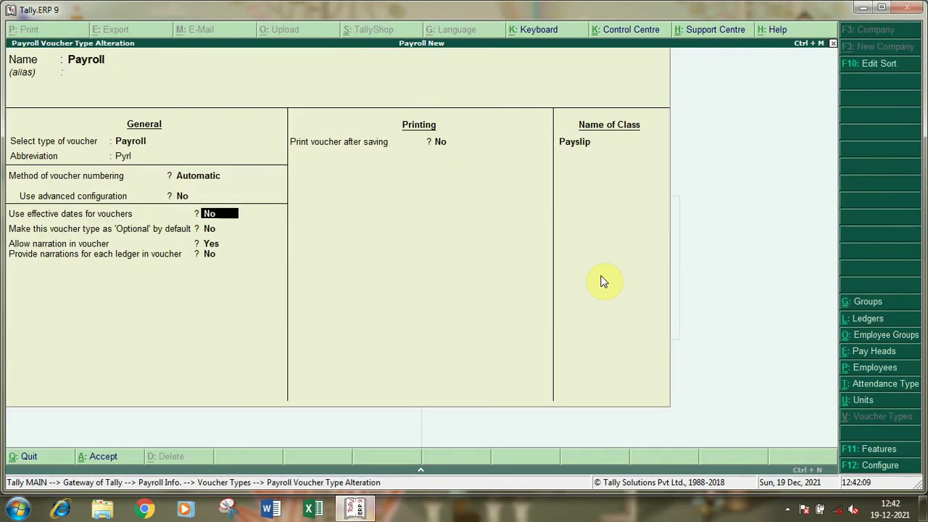
key(Return)
key(Return)
key(Return)
key(Return)
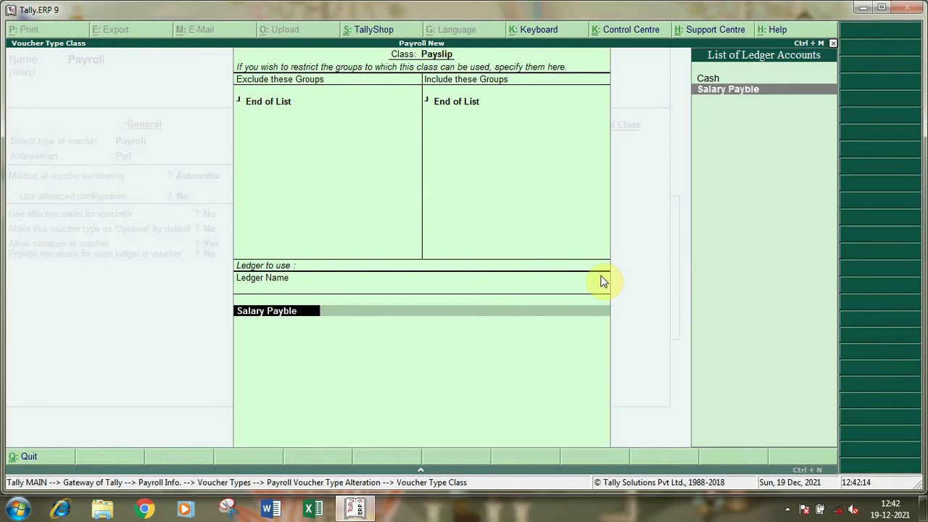
key(Up)
key(Down)
key(Up)
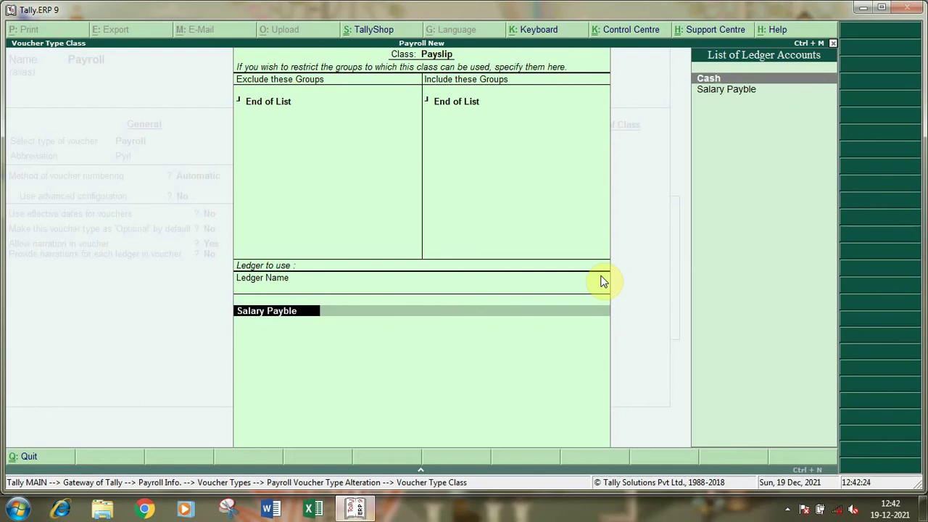
key(Down)
key(Return)
key(Return)
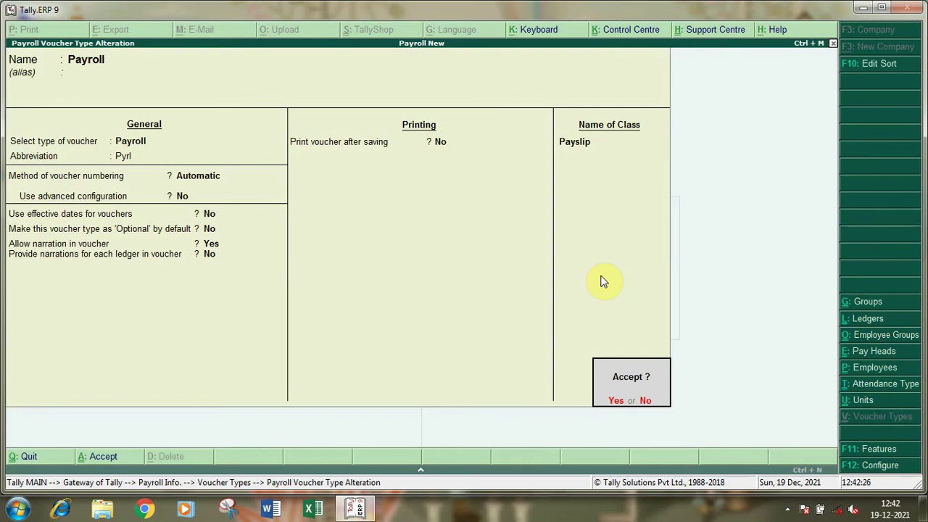
key(Return)
From Gateway, open Accounting Vouchers as a Payroll voucher with the Payslip class.
key(Escape)
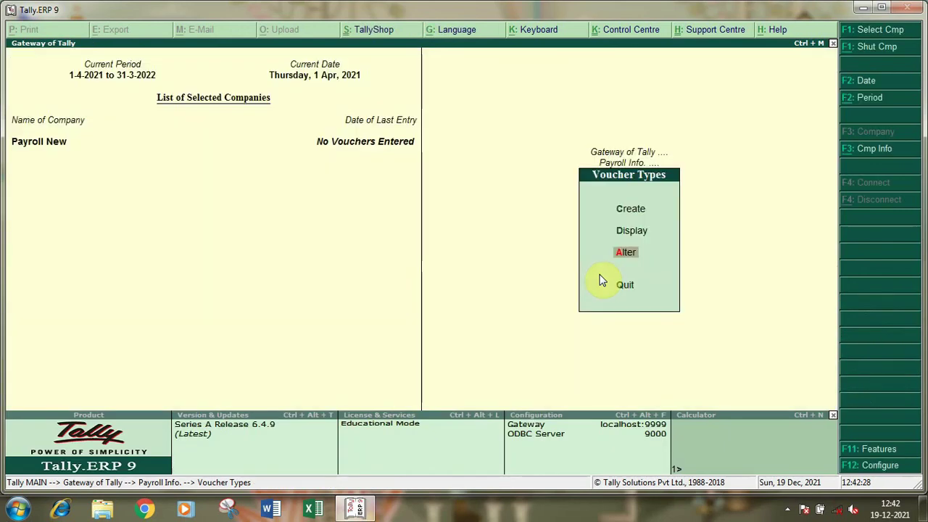
key(Escape)
key(Escape)
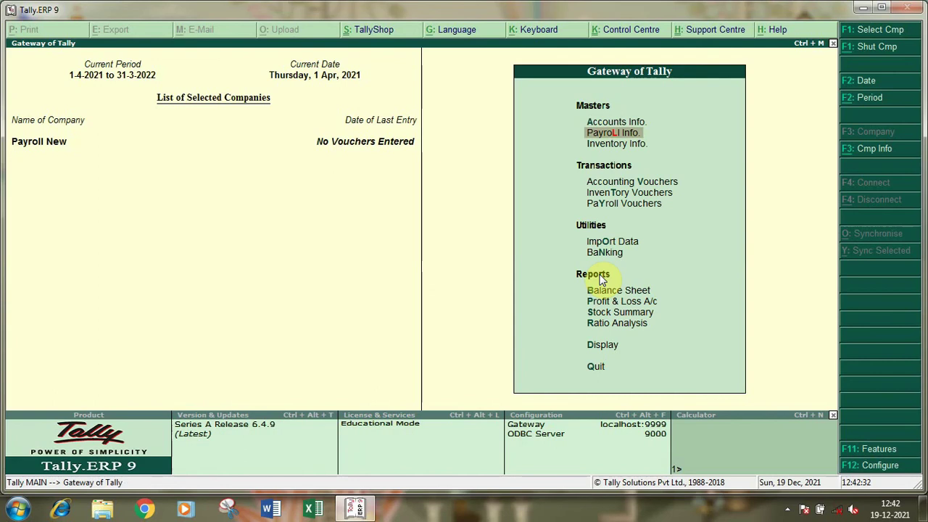
key(v)
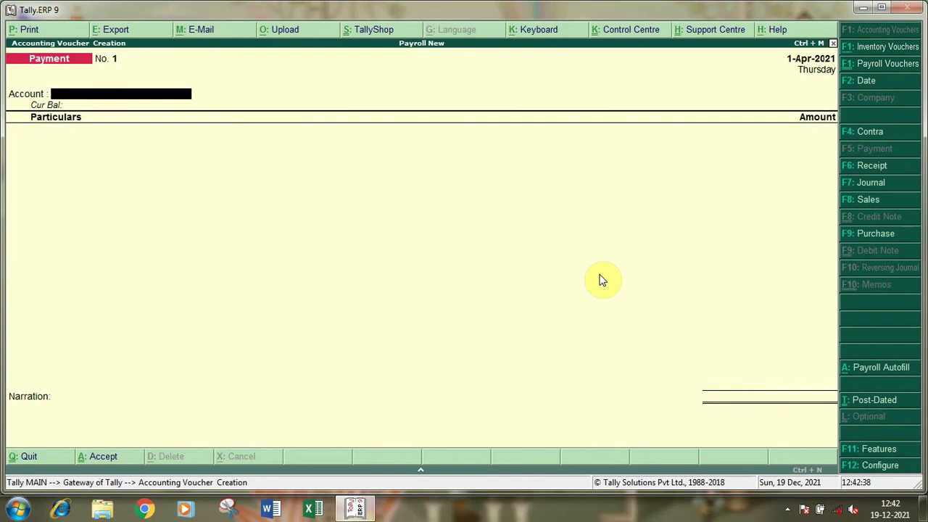
key(F8)
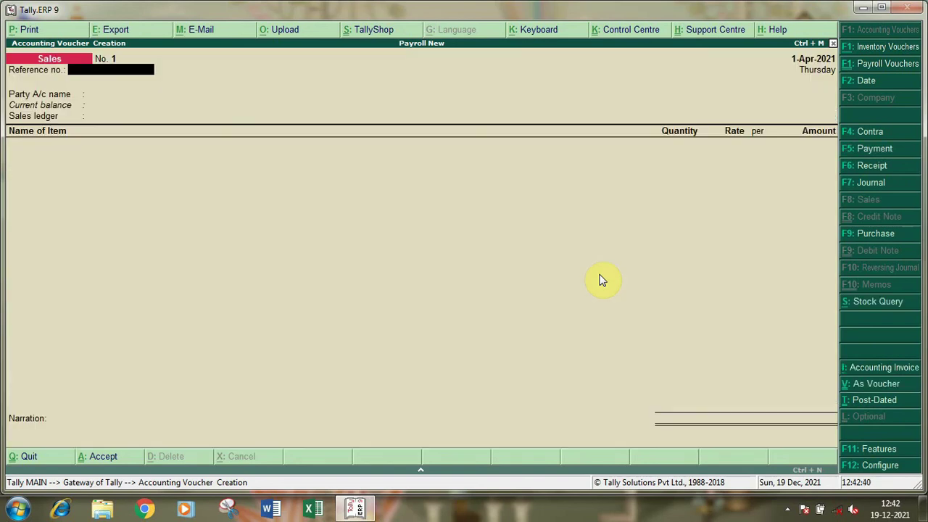
key(F9)
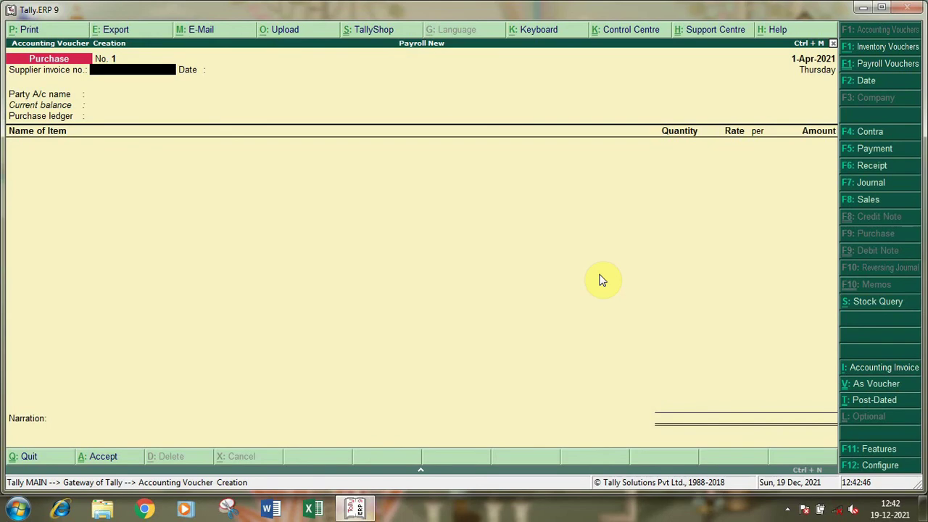
key(ctrl+F1)
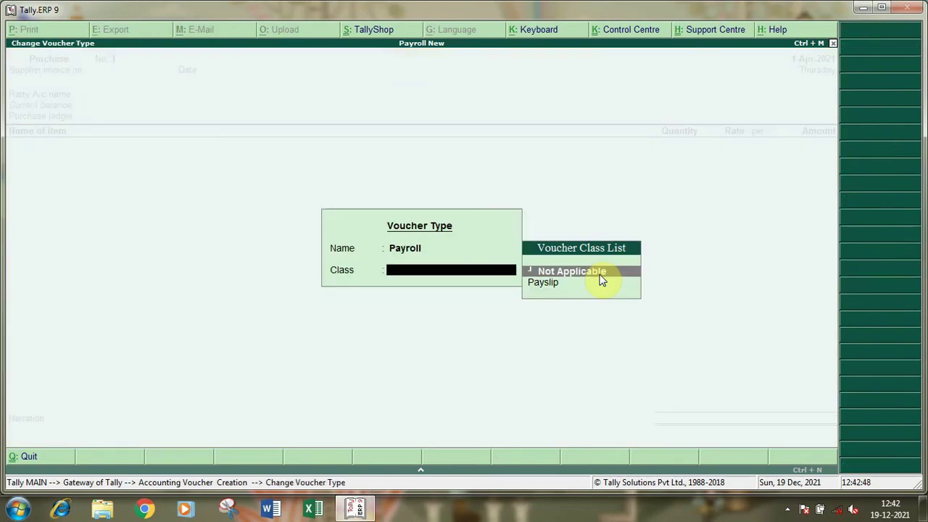
key(Down)
key(Return)
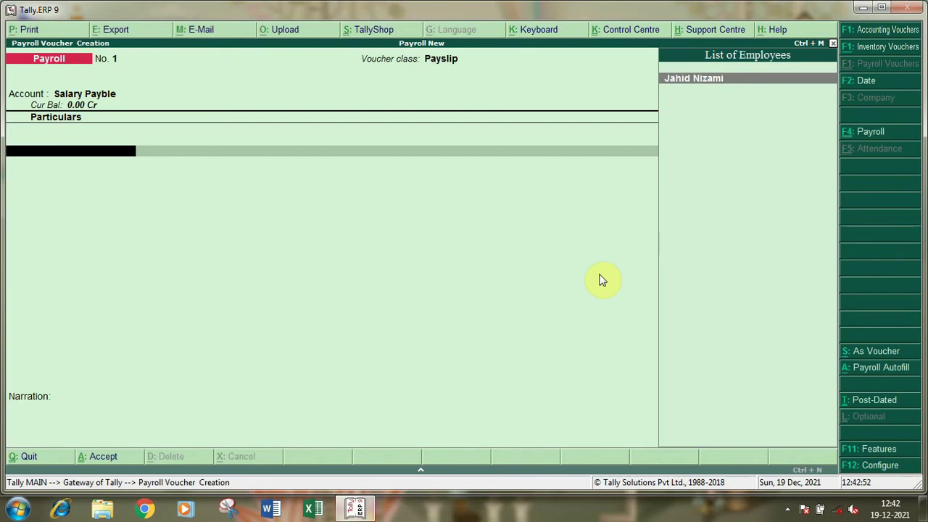
Autofill Salary for the employee from 1-5-2021 to 31-5-2021, sorted by Employee Name.
key(Return)
key(BackSpace)
key(alt+a)
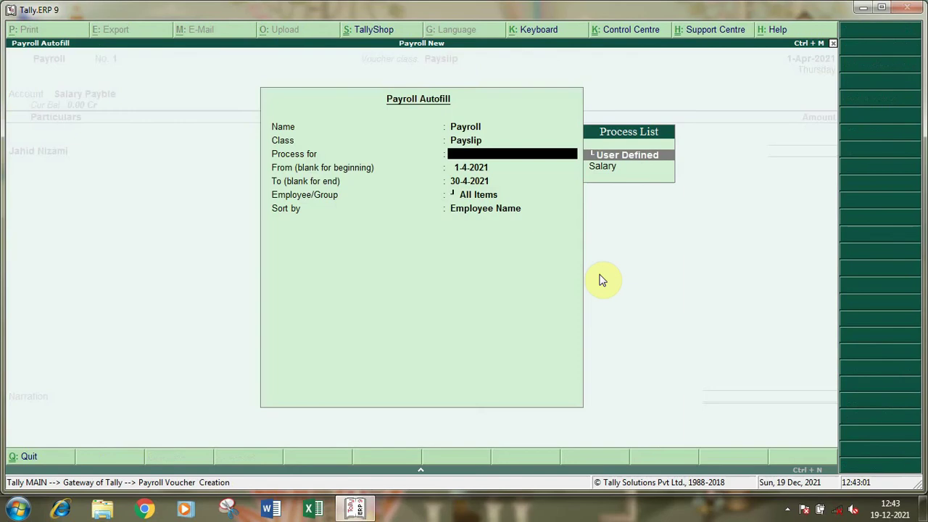
key(Down)
key(Return)
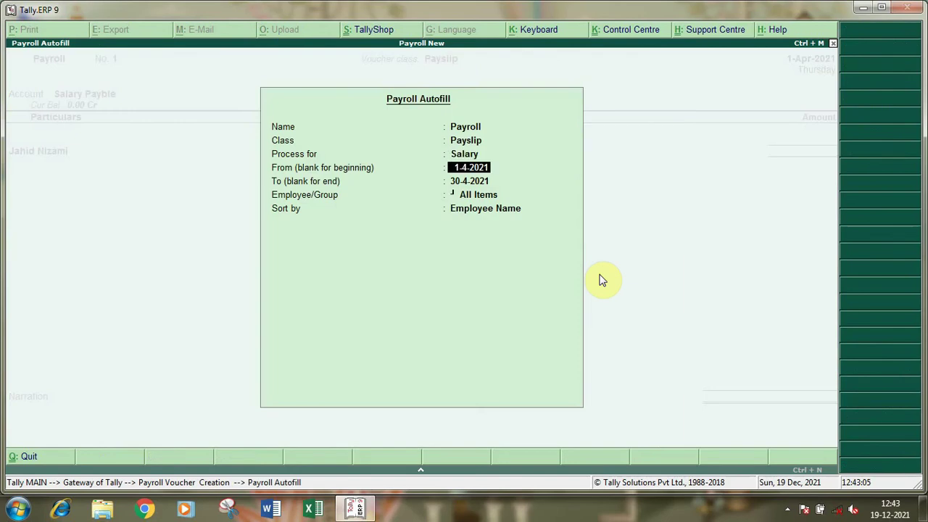
text(1-5)
key(Return)
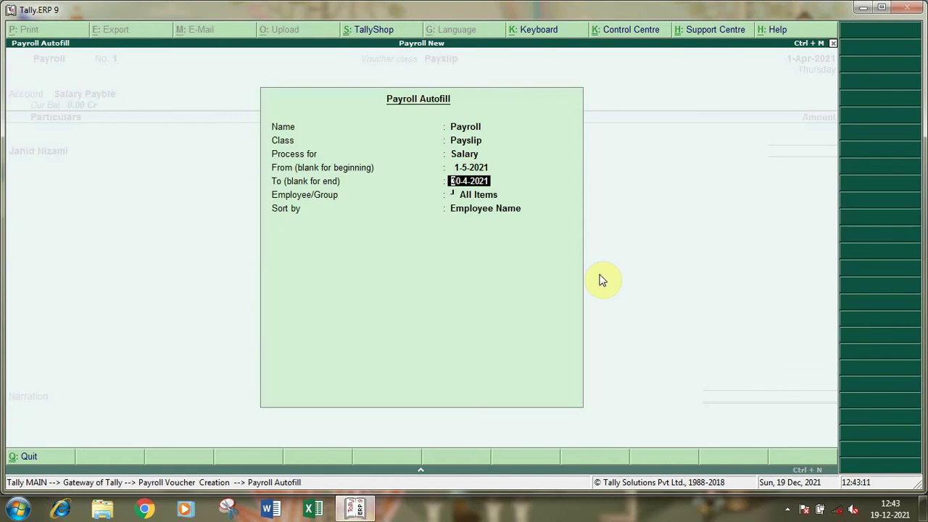
text(31-5)
key(Return)
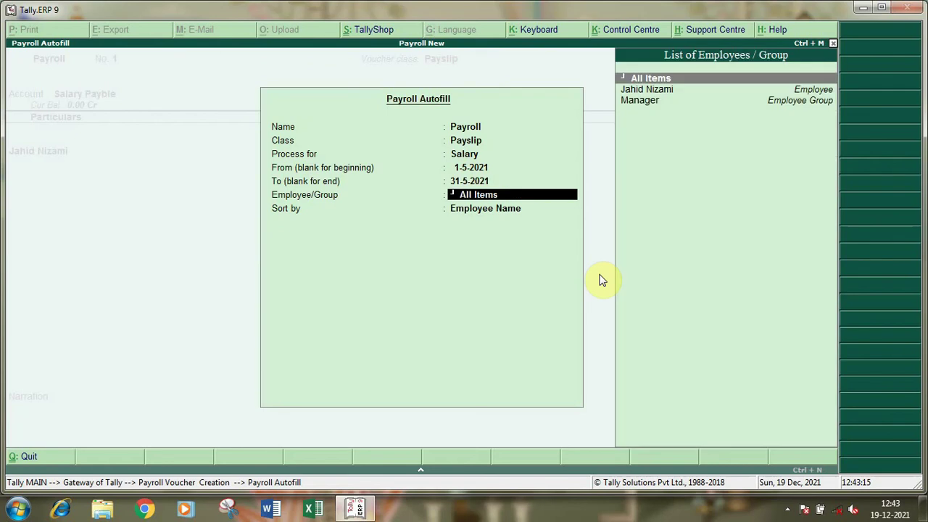
key(Down)
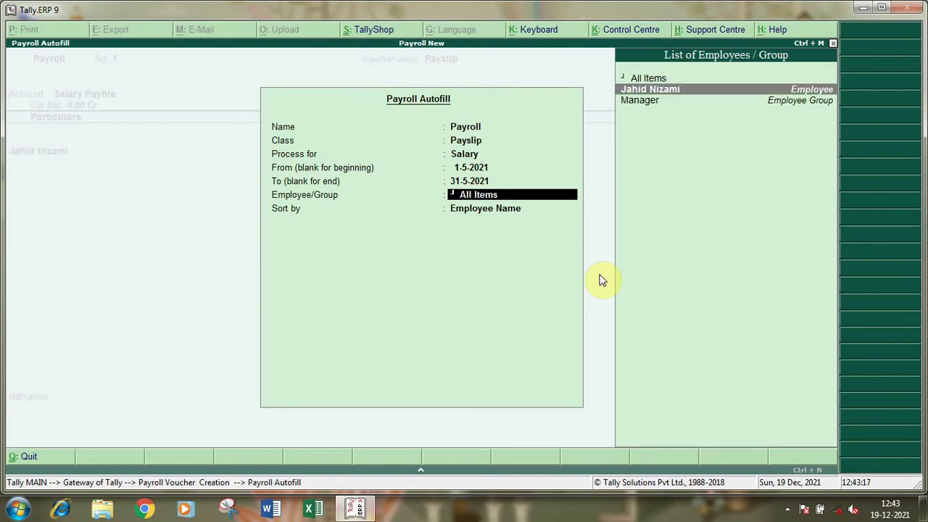
key(Return)
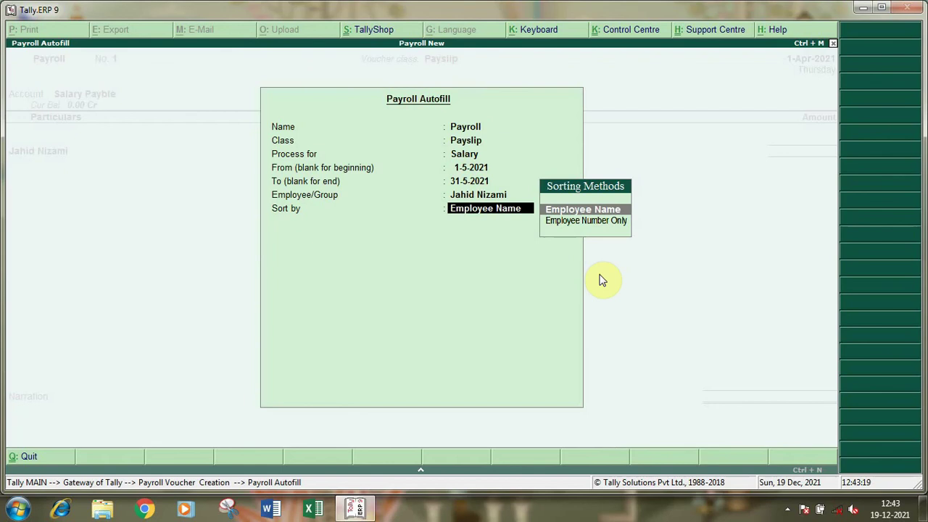
key(Return)
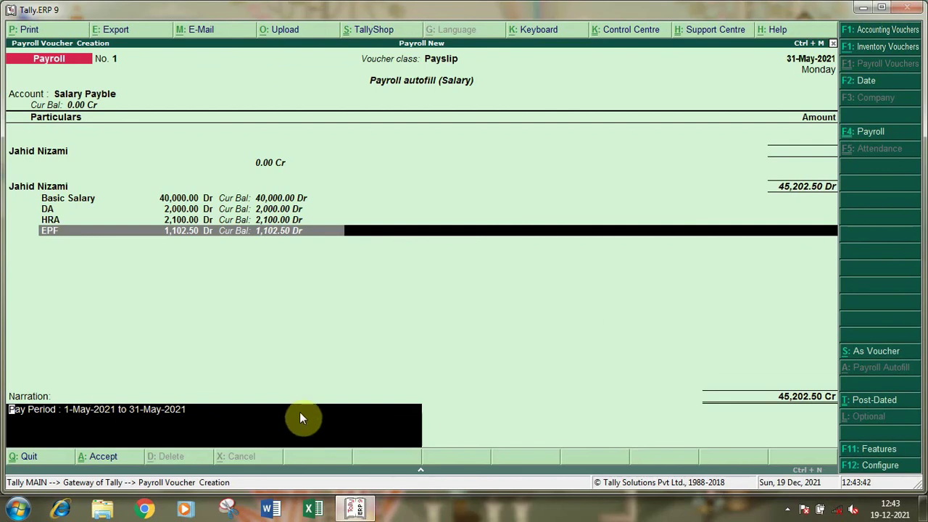
Save the payroll voucher and quit back to the Gateway.
key(Return)
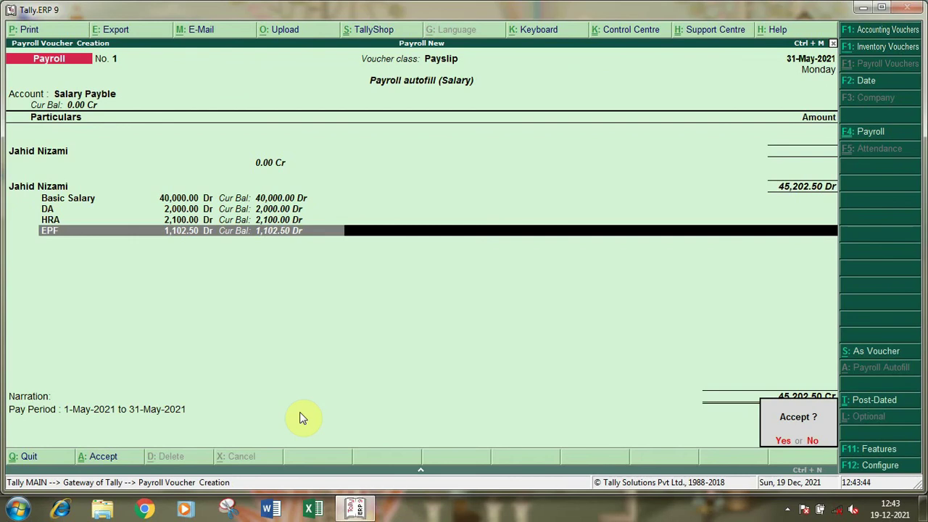
key(y)
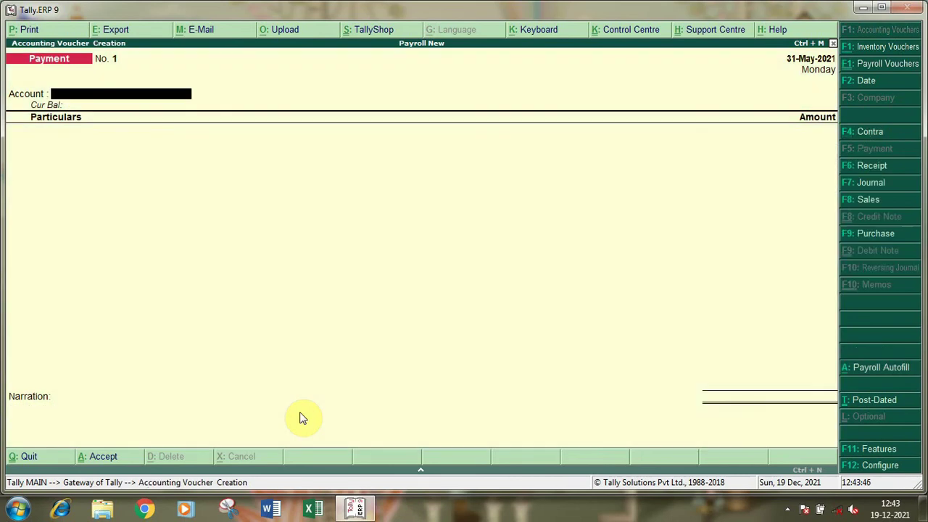
key(Escape)
key(y)
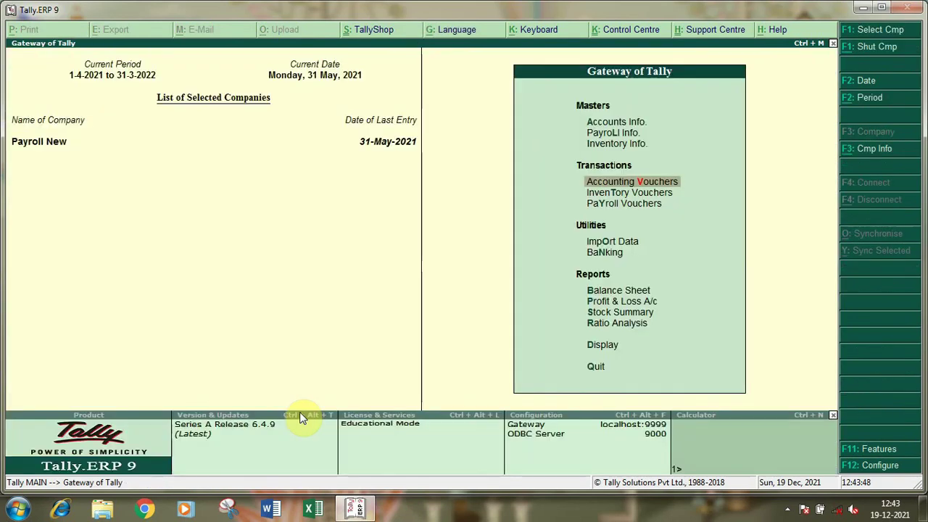
Open the Day Book from the Display reports.
key(d)
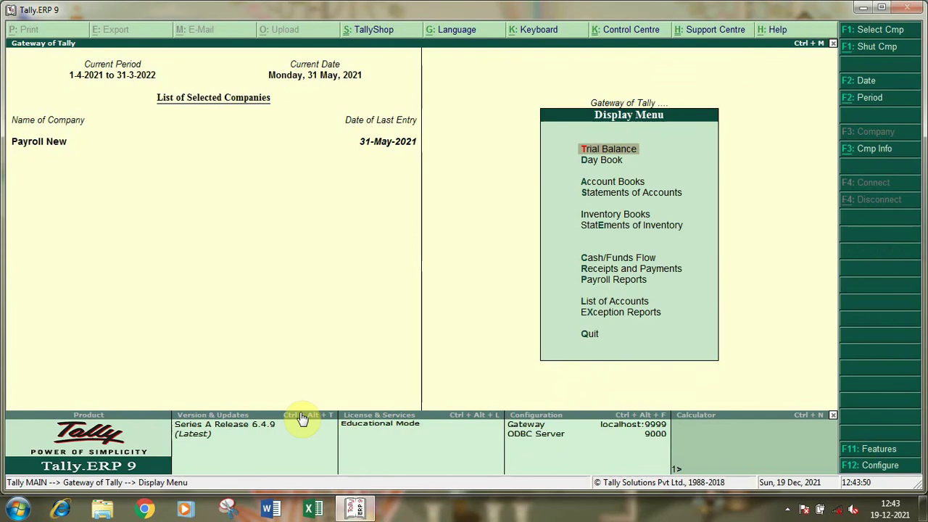
key(d)
key(Escape)
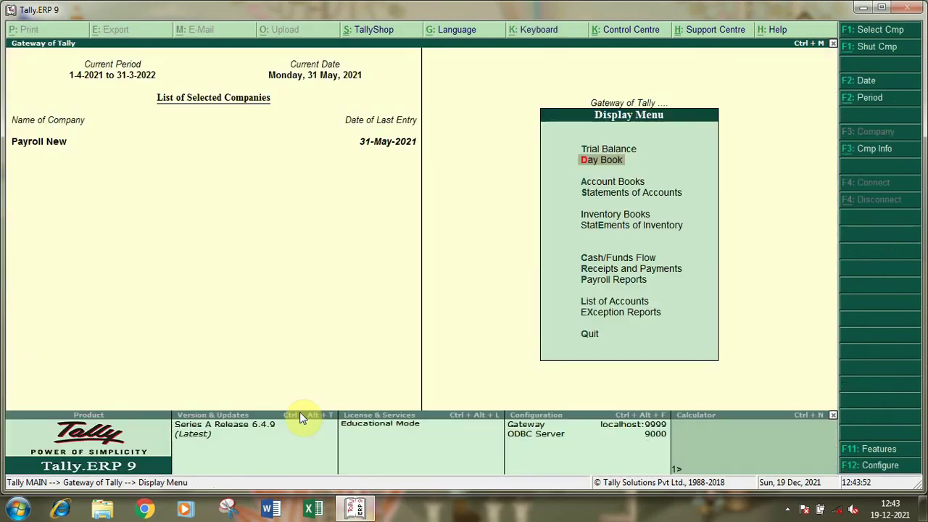
key(Escape)
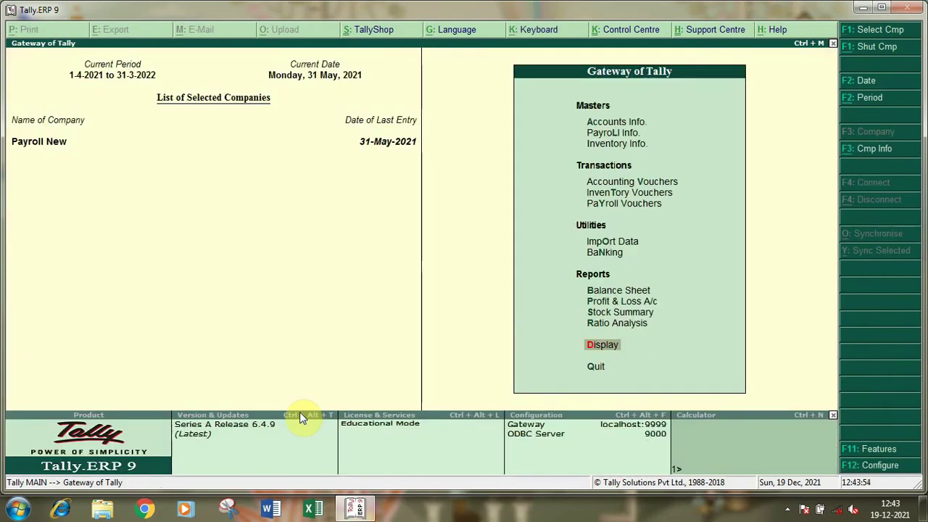
key(d)
key(d)
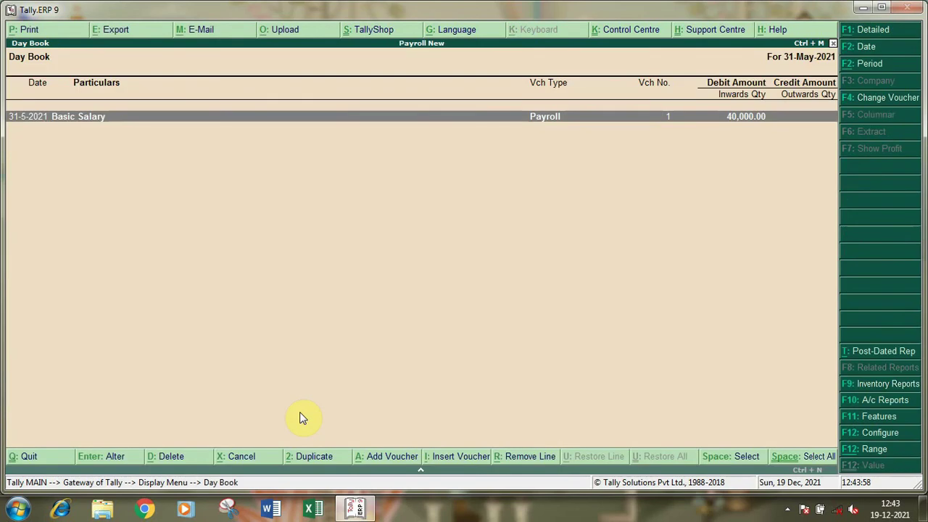
Open payroll voucher No. 1 from the Day Book and print-preview it, zoomed in to read it.
key(Return)
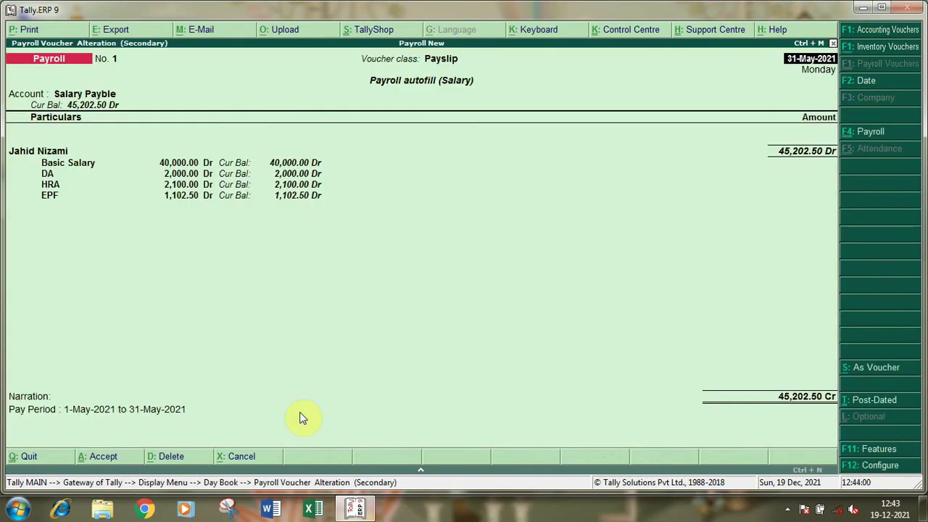
key(alt+p)
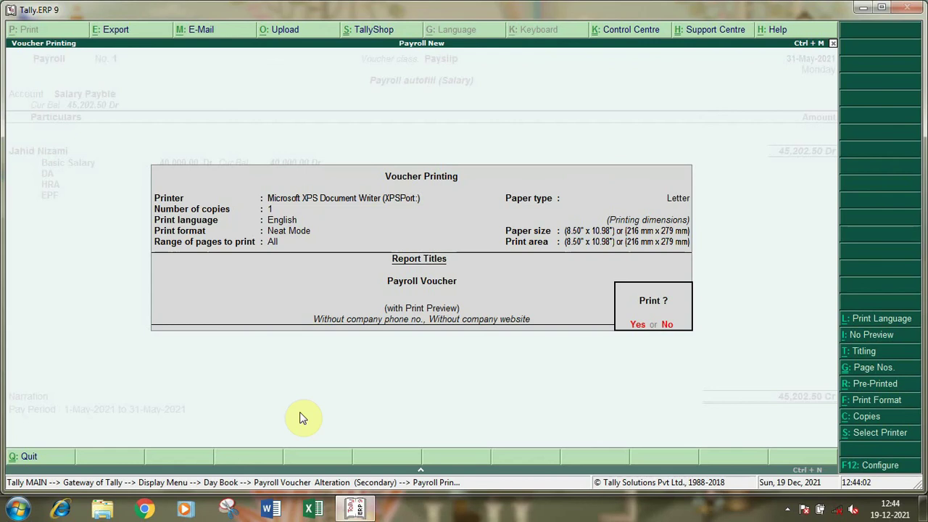
key(Return)
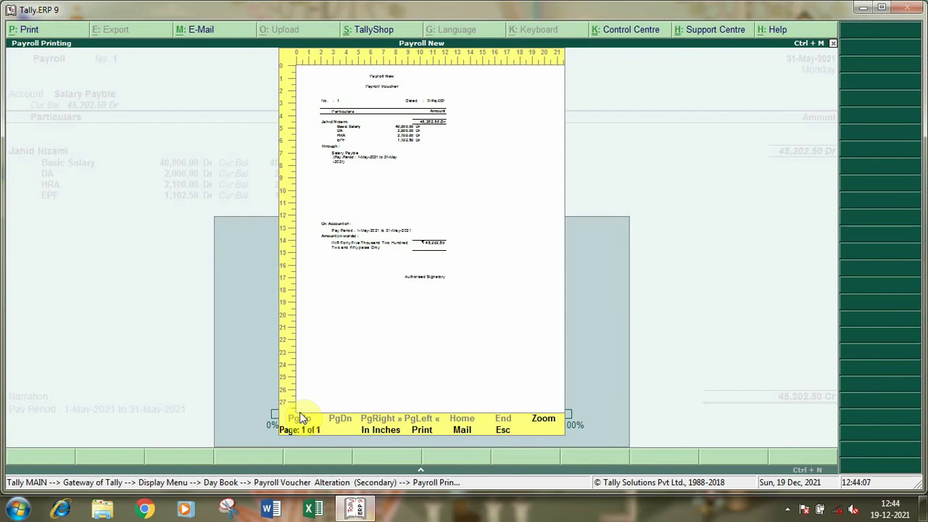
click(301, 418)
click(301, 419)
click(549, 425)
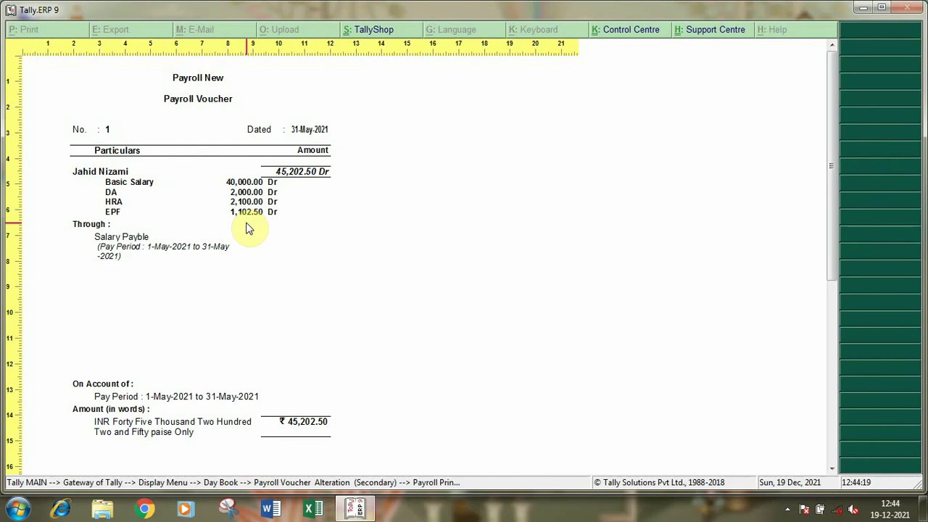
Close the preview, voucher and Day Book to return to the Gateway of Tally.
key(Escape)
key(Escape)
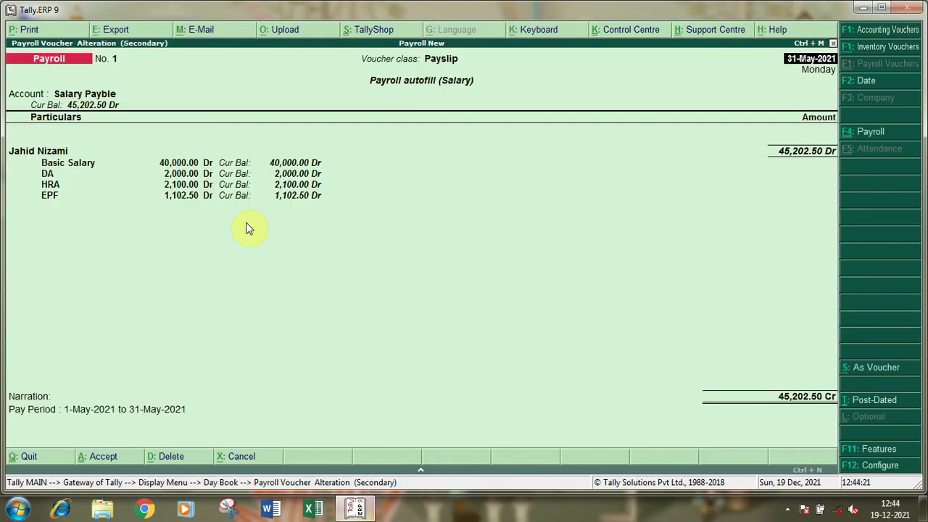
key(Escape)
key(Return)
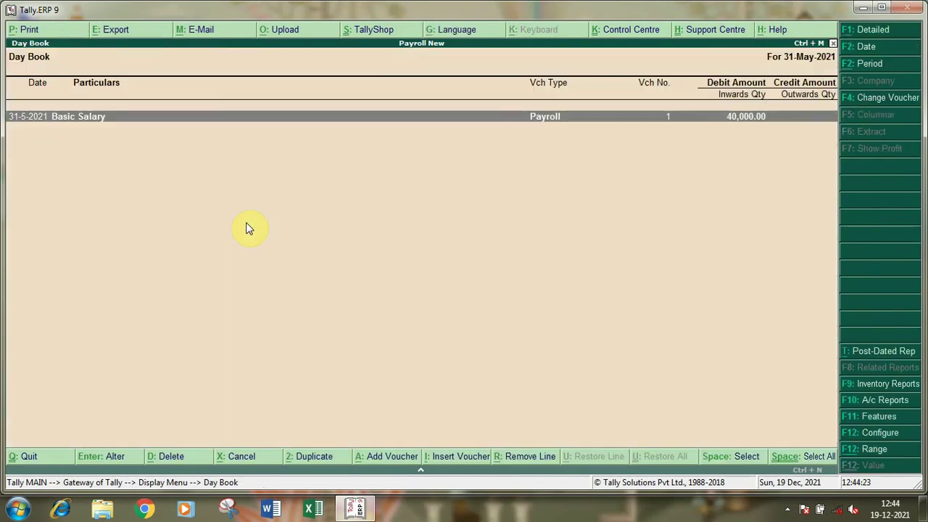
key(Escape)
key(Escape)
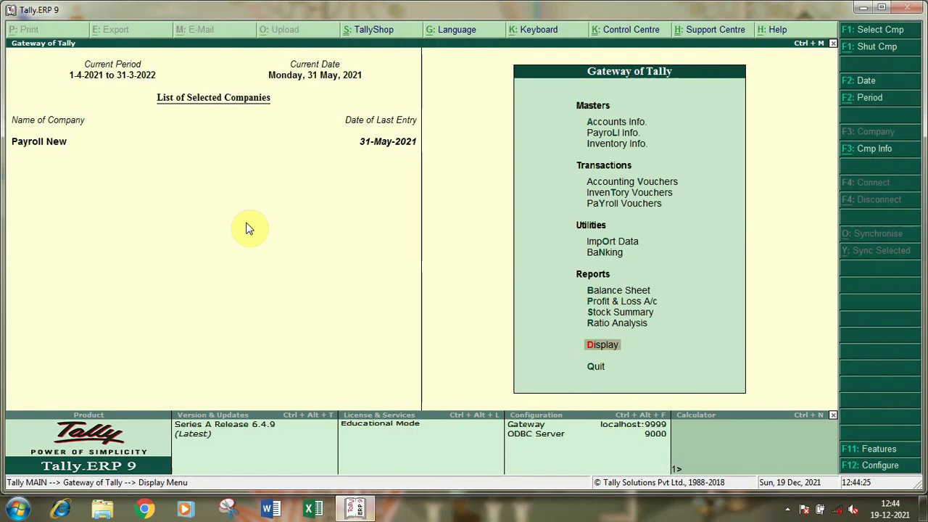